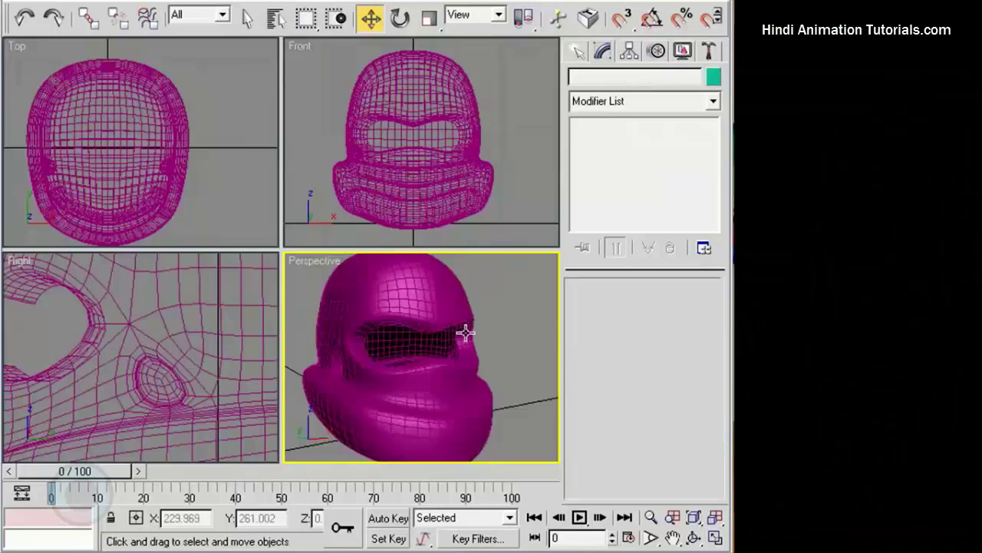
- Set the helmet's TurboSmooth iterations to 3 and inspect the smoothed helmet from the side and front
middle_click_drag(465, 333, 333, 343, "alt")
left_click(449, 329)
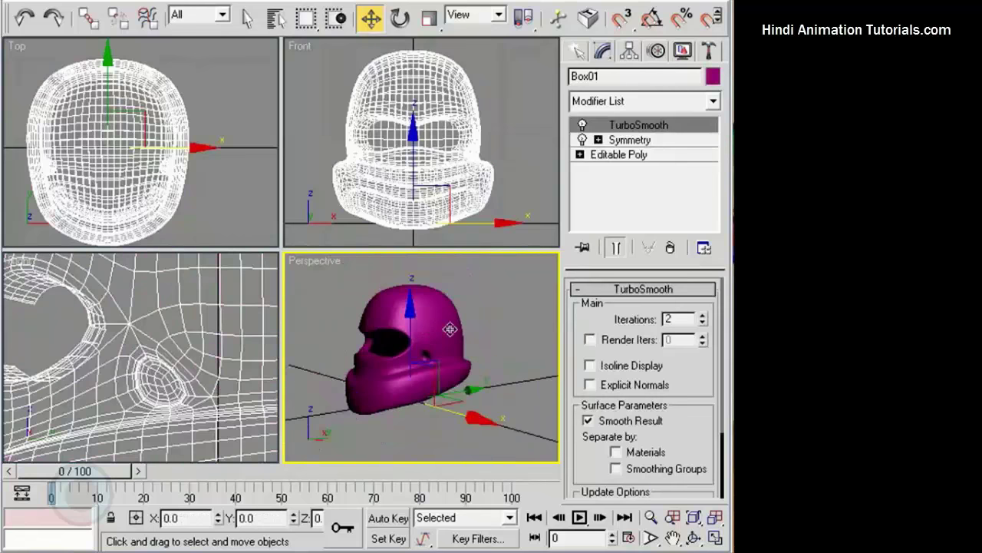
left_click(704, 317)
middle_click_drag(440, 346, 491, 338, "alt")
left_click(510, 320)
scroll(457, 335, "up", 5)
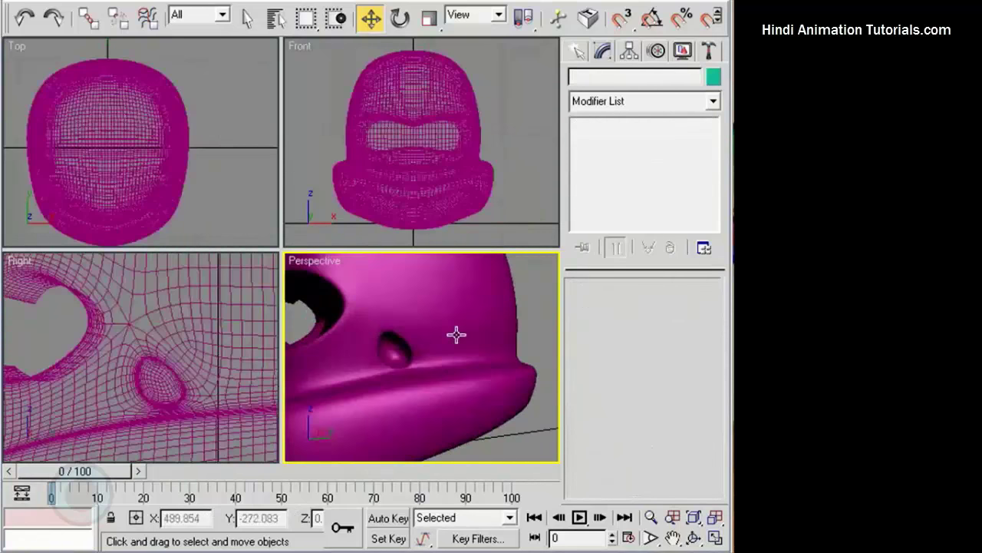
middle_click_drag(415, 359, 579, 357, "alt")
scroll(478, 350, "down", 5)
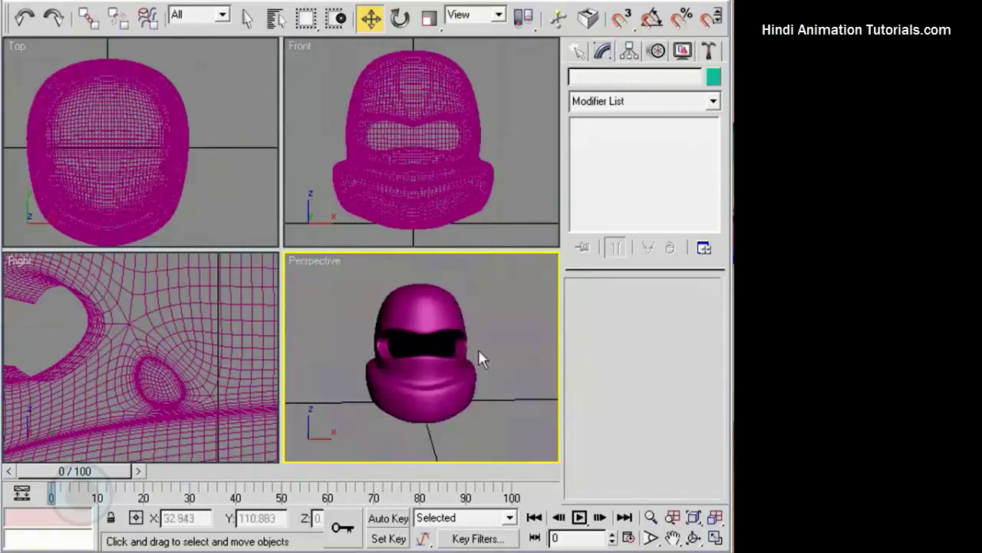
middle_click_drag(478, 350, 543, 362, "alt")
- Set the helmet's TurboSmooth iterations to 1 and inspect it in a maximized Perspective viewport
left_click(439, 329)
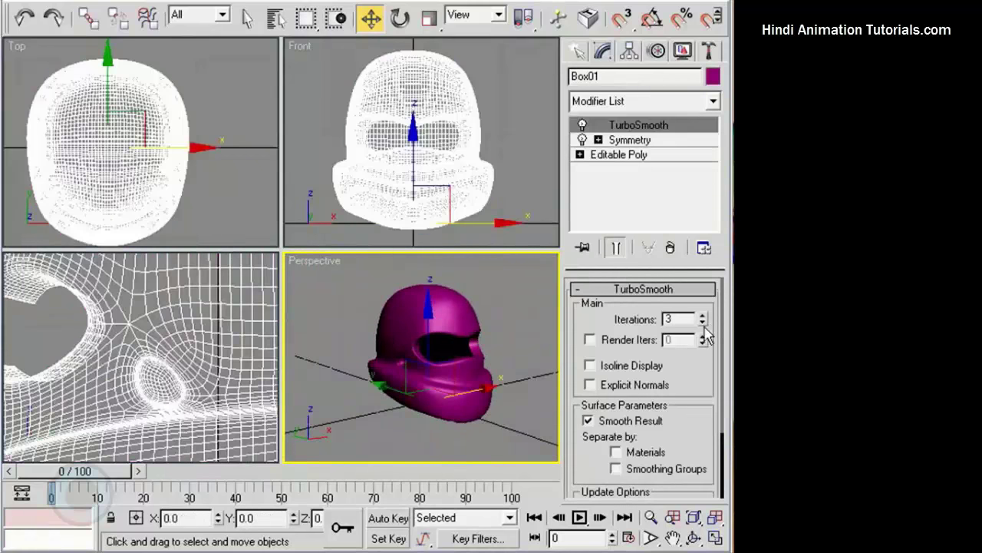
left_click(704, 323)
left_click(704, 323)
middle_click_drag(472, 352, 391, 353, "alt")
left_click(483, 335)
scroll(473, 334, "up", 4)
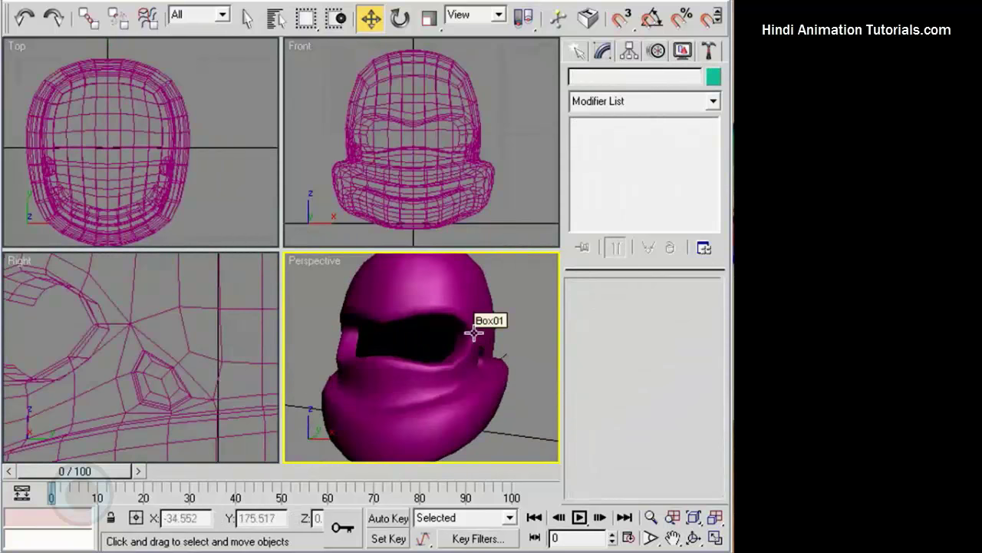
key("alt+w")
scroll(434, 280, "down", 4)
middle_click_drag(432, 279, 474, 281, "alt")
left_click(364, 202)
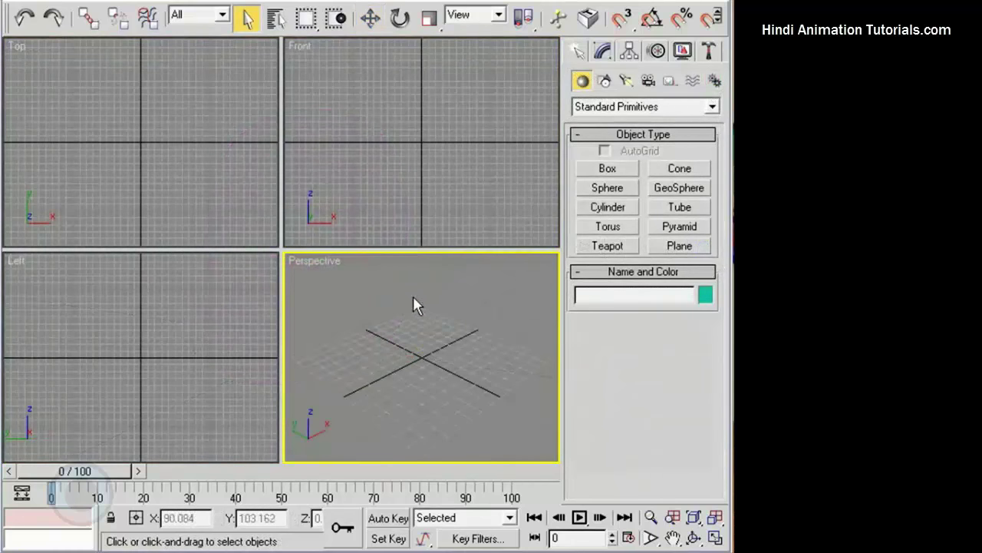
- Create a box near the origin in the Top viewport with length, width and height of 20
left_click(604, 171)
left_click_drag(135, 133, 154, 150)
left_click(154, 134)
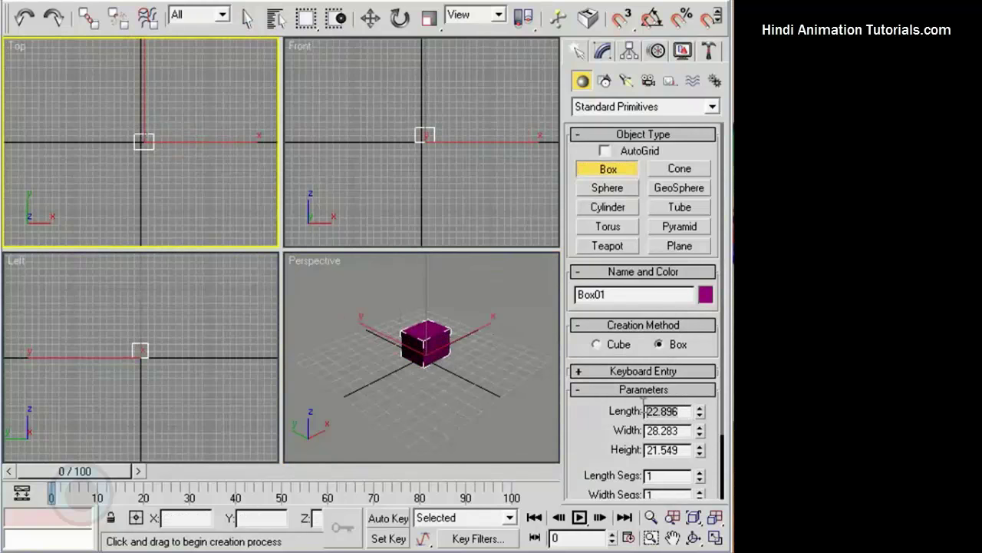
type("20")
key("Tab")
type("20")
key("Tab")
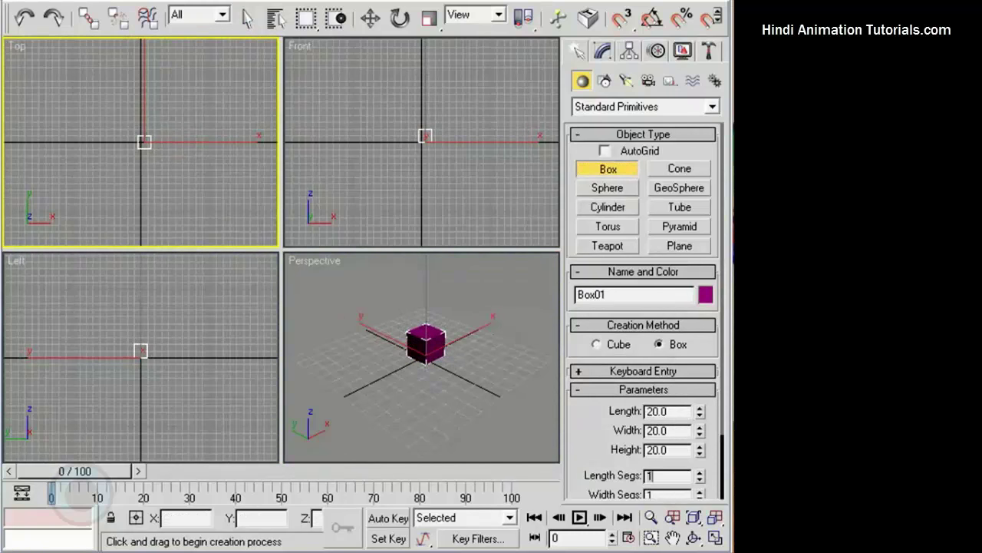
- Use Move to place the box at X 0 and Y 0
left_click(464, 408)
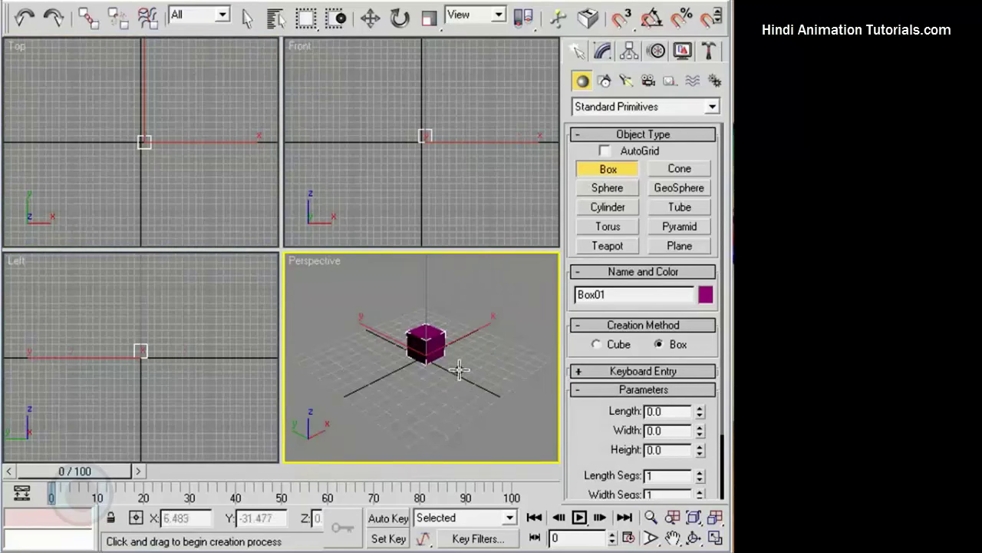
key("w")
scroll(457, 353, "up", 3)
mouse_move(435, 342)
middle_mouse_down()
mouse_move(457, 354)
mouse_move(440, 337)
middle_mouse_up()
scroll(456, 353, "up", 2)
left_click_drag(198, 518, 121, 518)
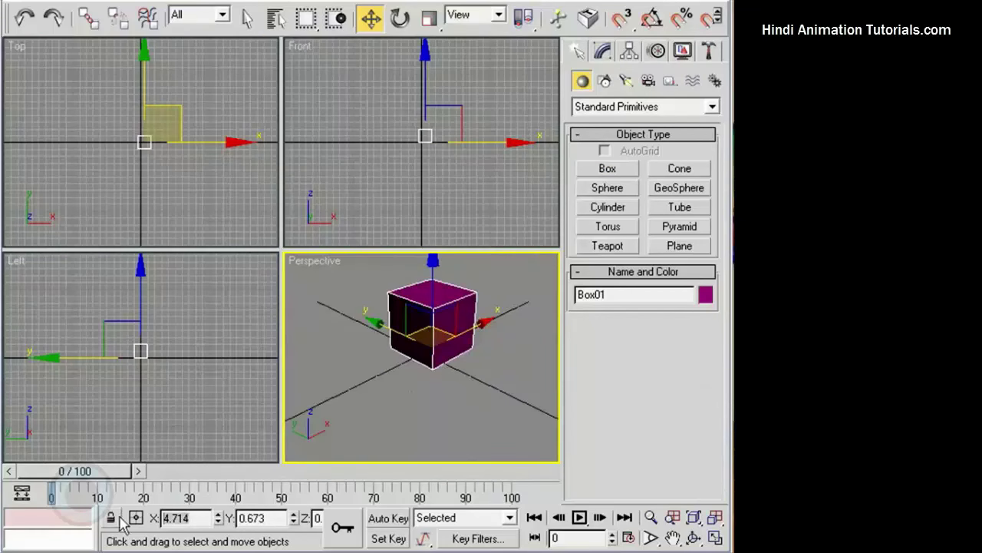
type("0")
key("Tab")
type("0")
key("Tab")
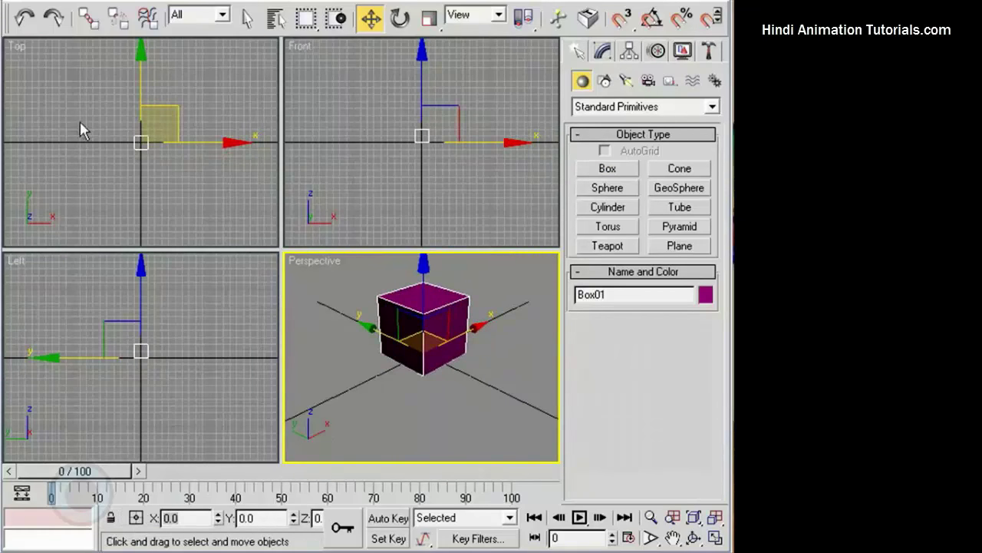
- Convert the box to an Editable Poly
scroll(135, 132, "up", 5)
middle_click_drag(135, 132, 155, 149)
left_click(603, 52)
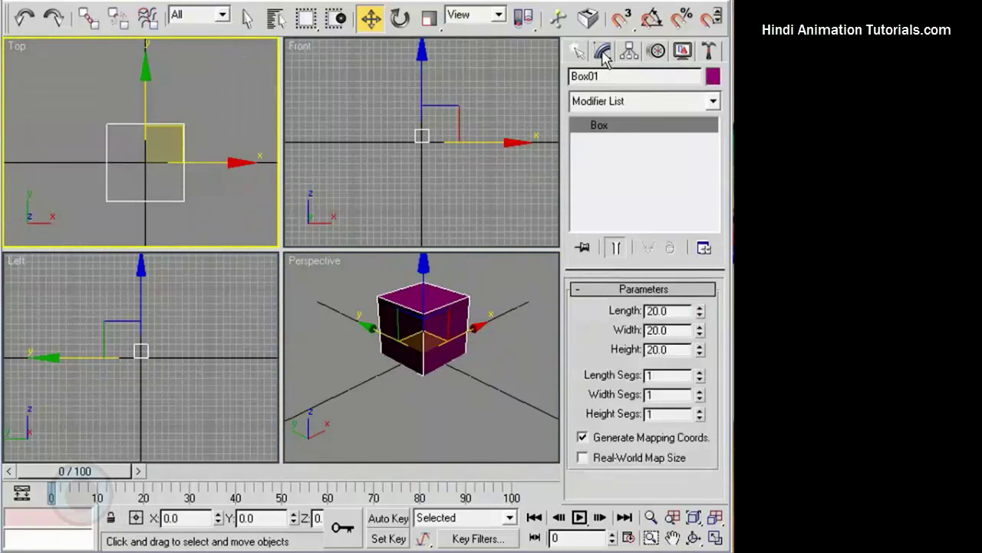
right_click(409, 133)
mouse_move(477, 281)
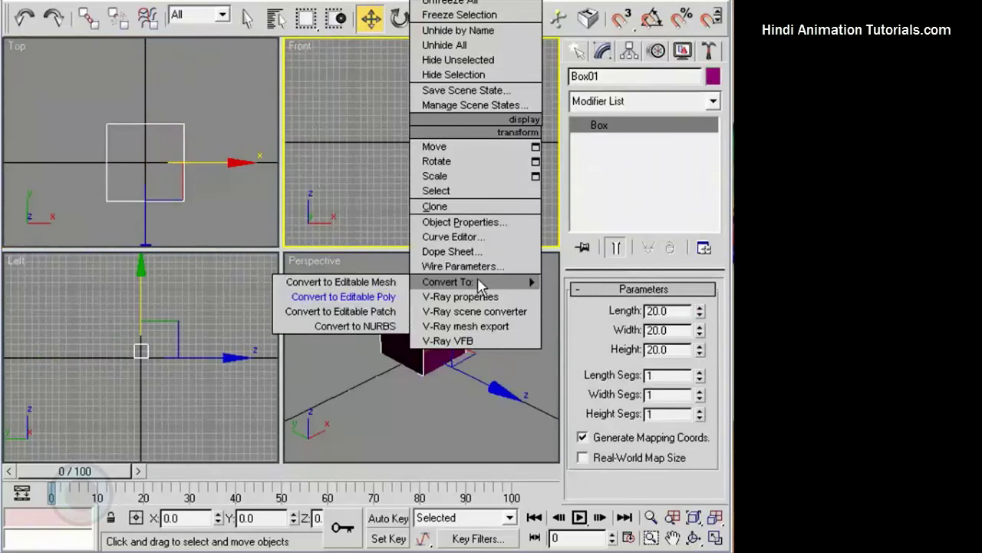
left_click(344, 296)
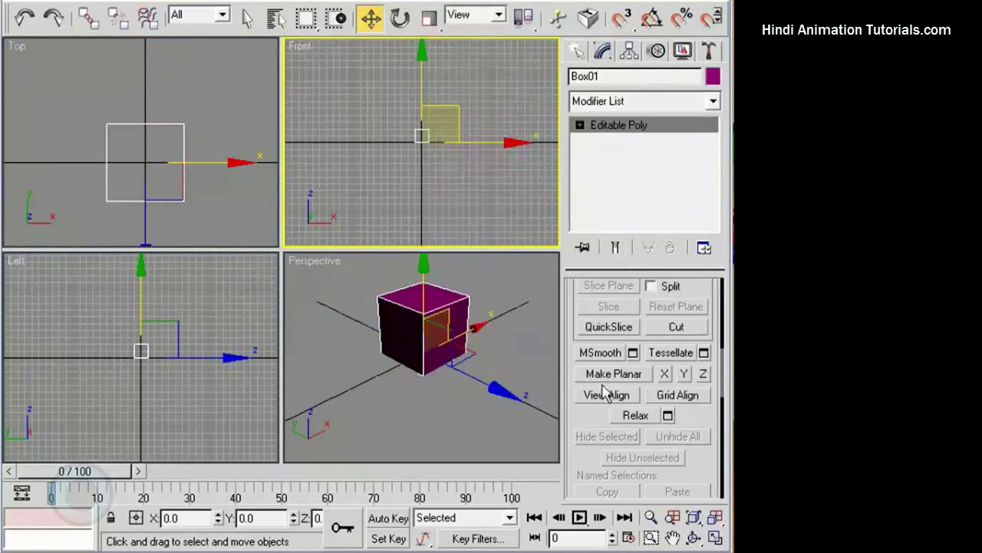
- Apply MSmooth once to the box to round it into a faceted ball
left_click_drag(583, 416, 585, 490)
left_click(596, 428)
scroll(461, 351, "up", 4)
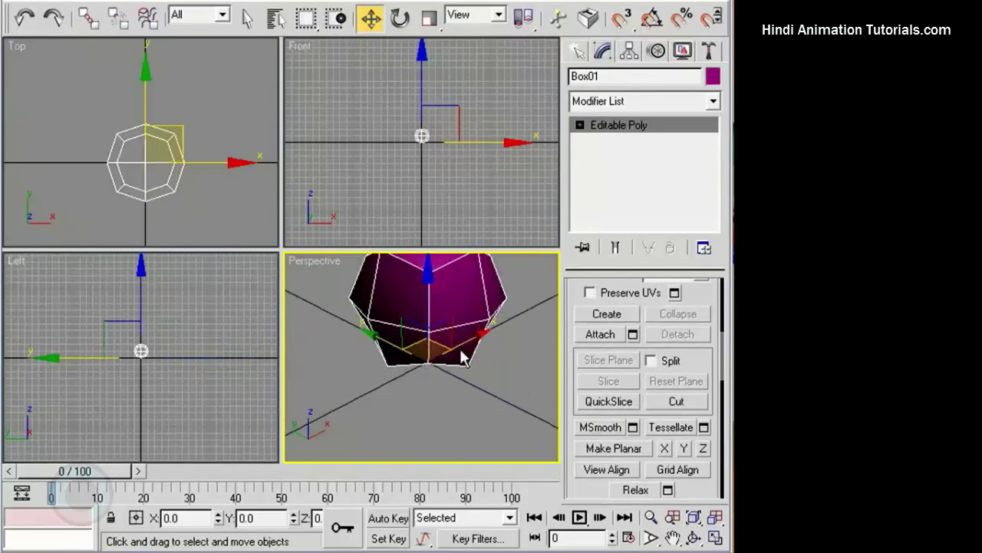
middle_click_drag(404, 326, 453, 327, "alt")
scroll(464, 104, "up", 5)
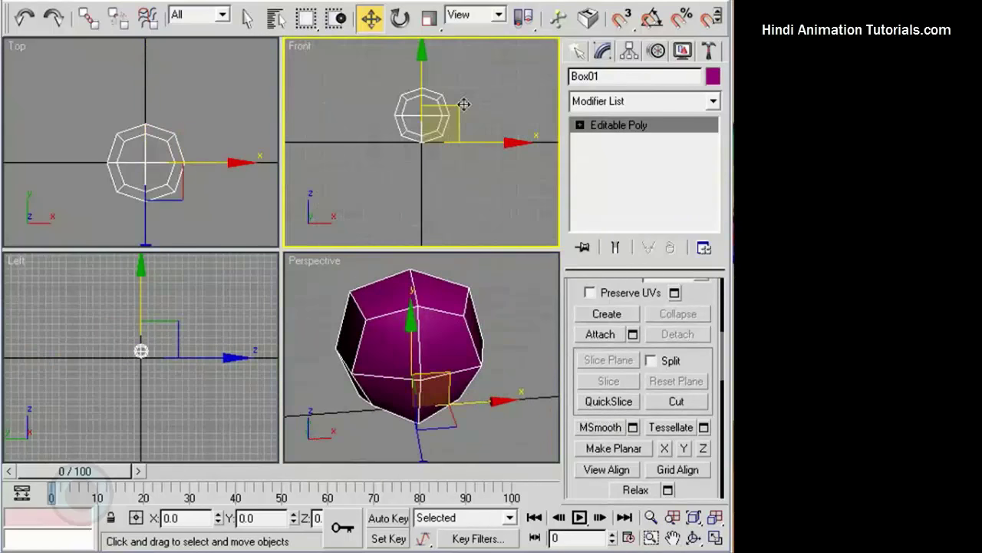
- In the Front view, select the polygons on the negative X half of the ball and delete them
scroll(463, 105, "up", 3)
middle_click_drag(464, 105, 465, 149)
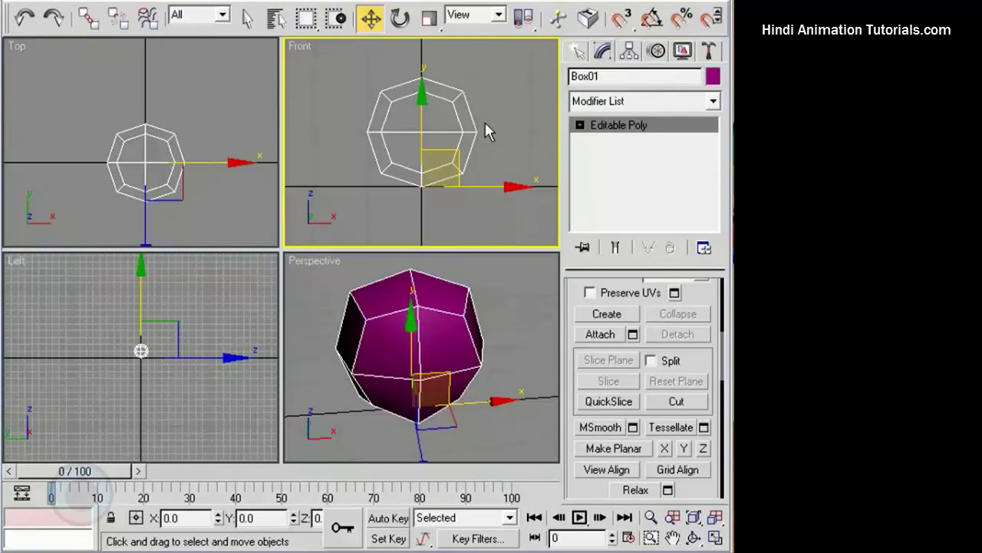
left_click(579, 124)
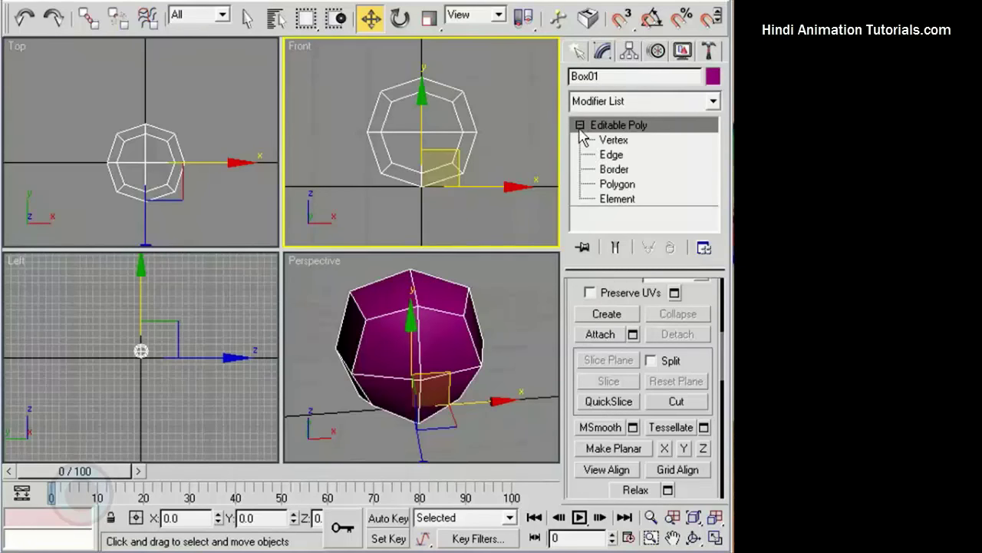
left_click(617, 184)
left_click_drag(335, 68, 416, 185)
key("Delete")
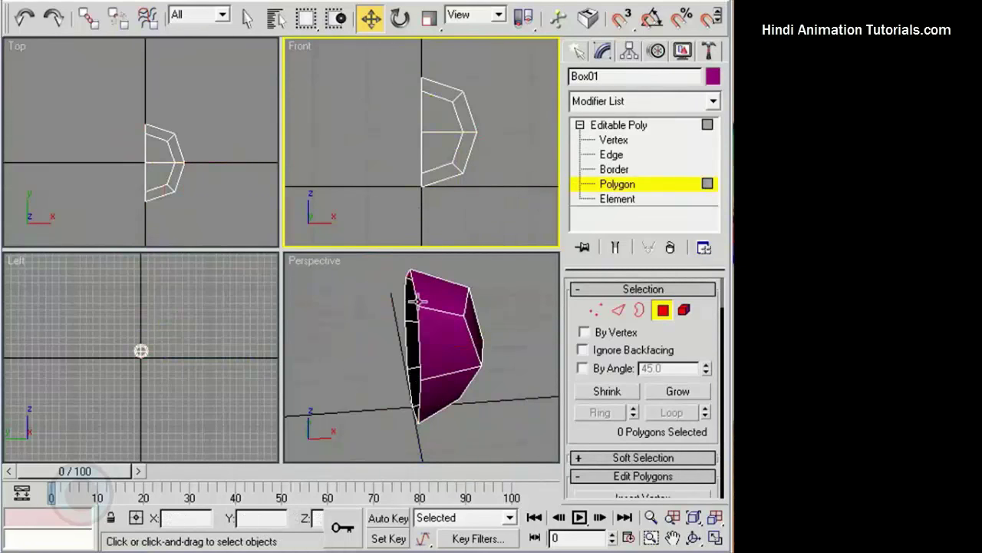
- Fit the half ball in the orthographic viewports and change the Left viewport to the Right view
middle_click_drag(402, 381, 398, 389)
left_click(155, 338)
key("z")
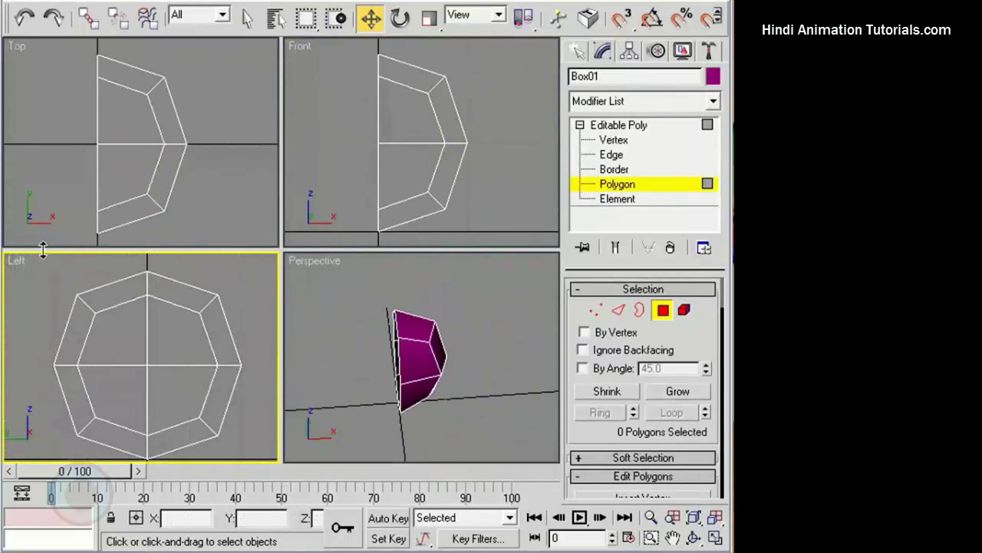
right_click(11, 262)
mouse_move(37, 270)
left_click(207, 379)
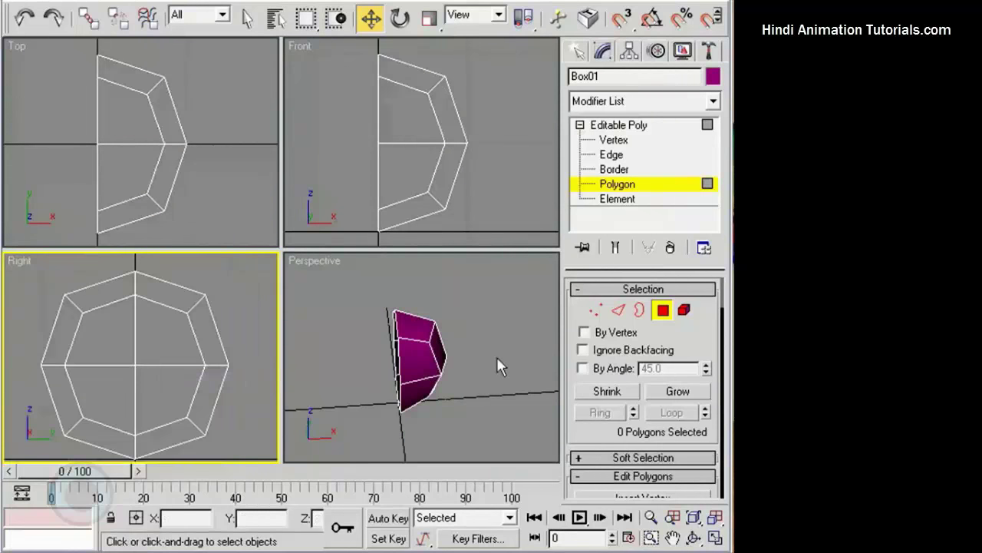
- In the Right view, move the lower front corner vertices forward and down to form a chin corner
middle_click_drag(497, 360, 496, 368)
scroll(496, 368, "up", 4)
left_click(103, 345)
left_click(598, 310)
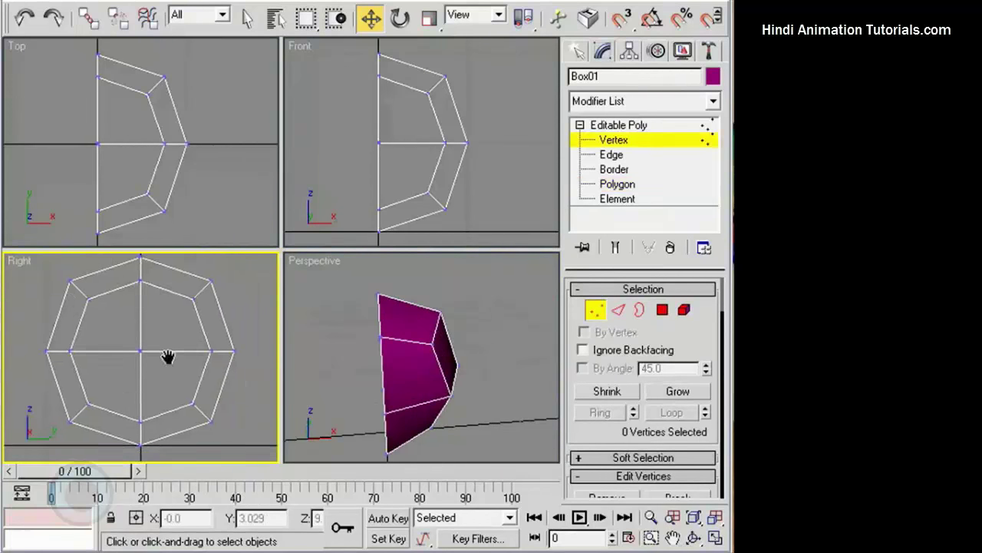
scroll(169, 356, "down", 2)
left_click_drag(107, 416, 107, 416)
scroll(169, 379, "up", 2)
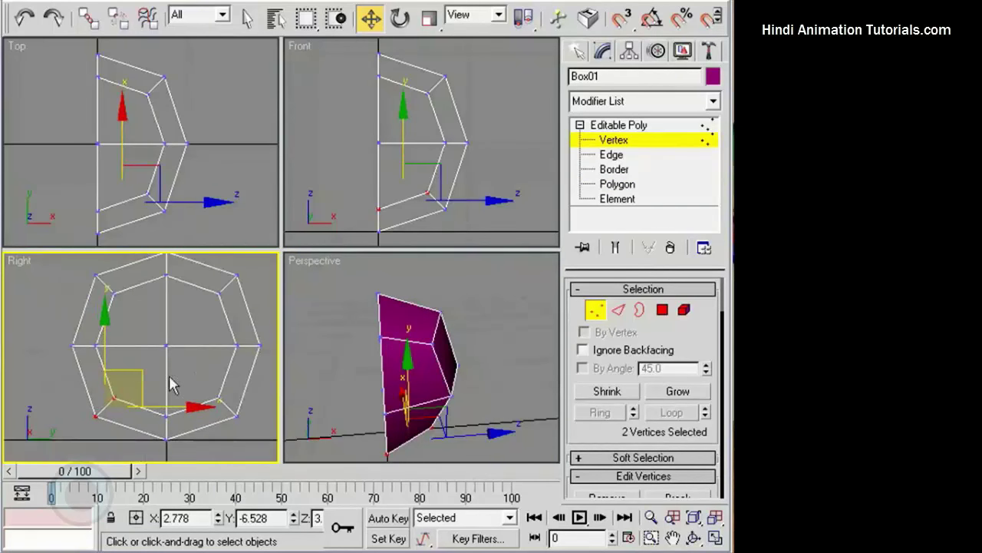
left_click_drag(128, 376, 112, 408)
left_click(152, 387)
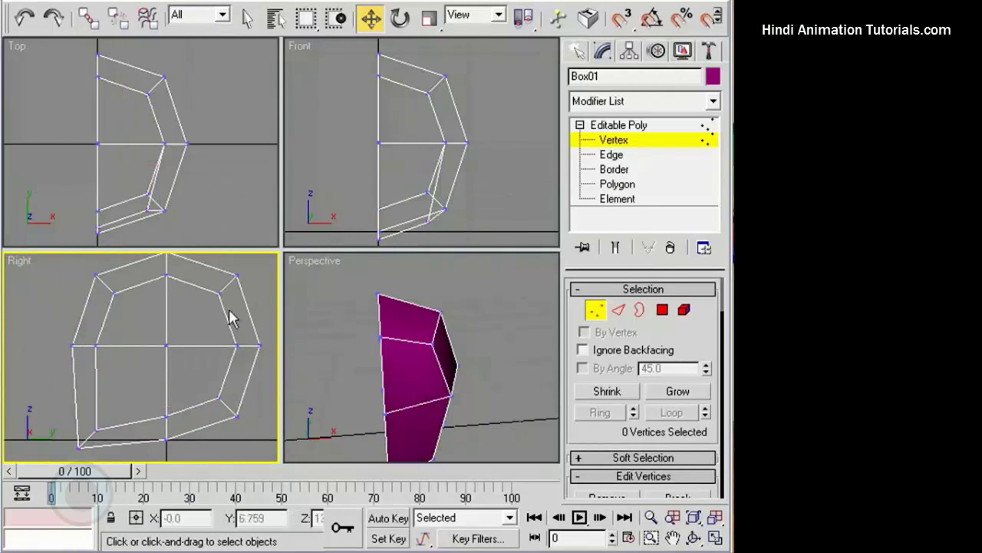
- In the Front view, move the nine outer side vertices inward along X and bring the mid-height side vertices further inward
middle_click_drag(383, 332, 381, 288)
middle_click_drag(381, 288, 270, 305, "alt")
middle_click_drag(407, 326, 268, 321, "alt")
scroll(416, 133, "down", 2)
left_click_drag(482, 208, 484, 209)
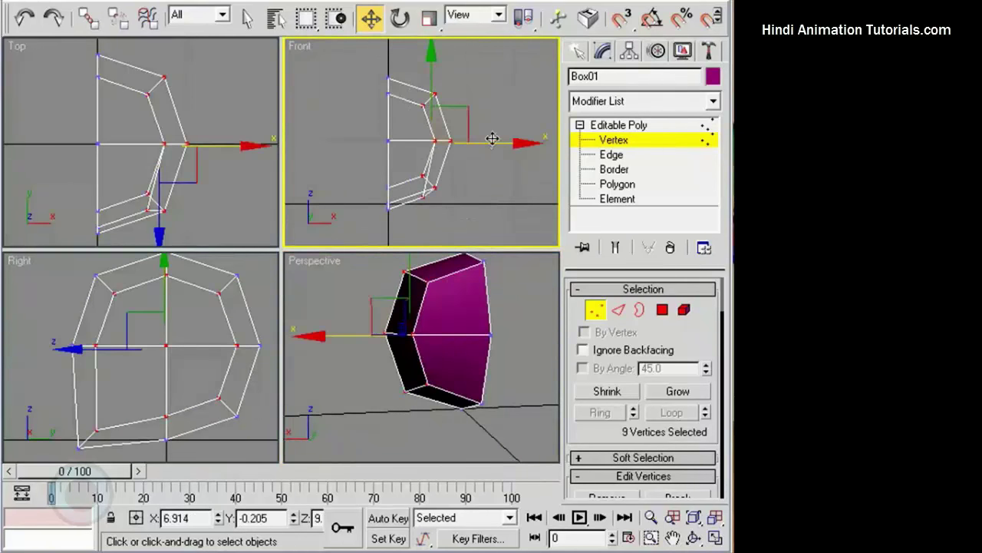
left_click_drag(487, 143, 481, 143)
left_click_drag(419, 132, 465, 155)
left_click_drag(475, 139, 469, 138)
left_click(491, 168)
- In the Top view, move the three inner rear side vertices backward and the side vertices on the middle line inward
middle_click_drag(149, 109, 154, 125)
left_click_drag(195, 126, 195, 126)
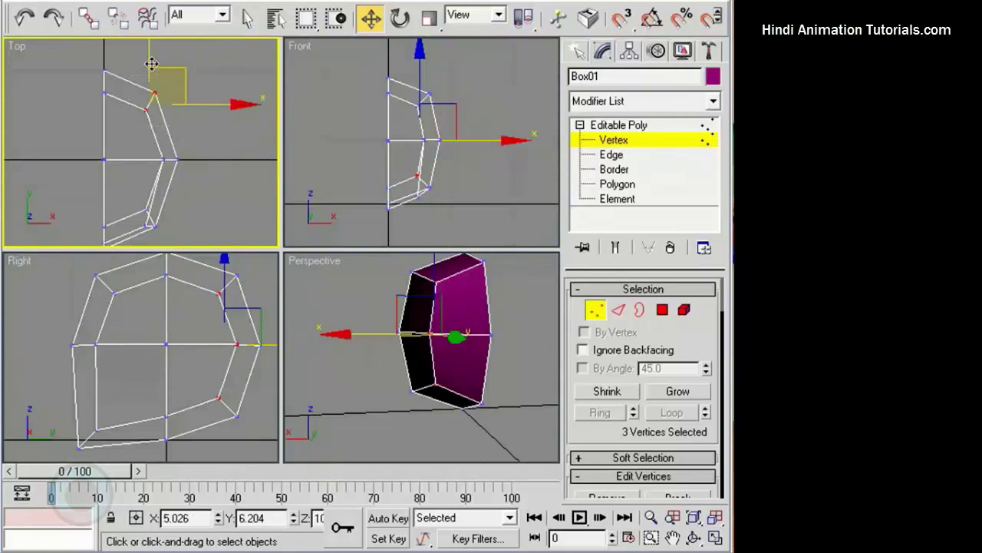
left_click_drag(151, 62, 150, 54)
left_click(208, 126)
middle_click_drag(198, 142, 200, 125)
left_click_drag(152, 132, 210, 142)
left_click(125, 171)
- In the Right view, use Cut to add an edge across the narrow front strip just above the horizontal middle edge
middle_click_drag(211, 327, 210, 334)
scroll(209, 334, "down", 2)
key("1")
left_click(594, 310)
left_click_drag(592, 473, 600, 265)
left_click_drag(682, 351, 686, 223)
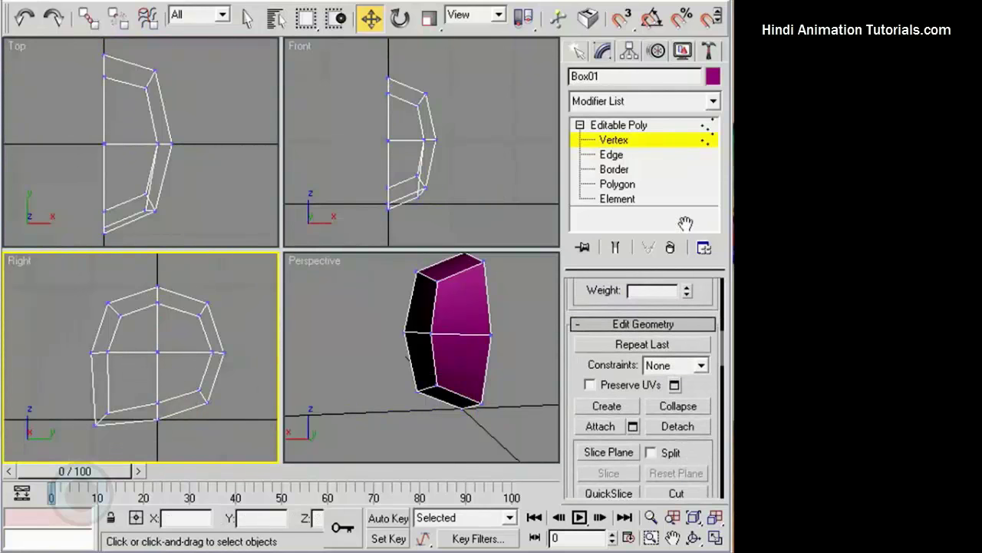
left_click_drag(686, 457, 686, 434)
left_click(686, 474)
middle_click_drag(210, 394, 244, 395)
scroll(240, 386, "up", 2)
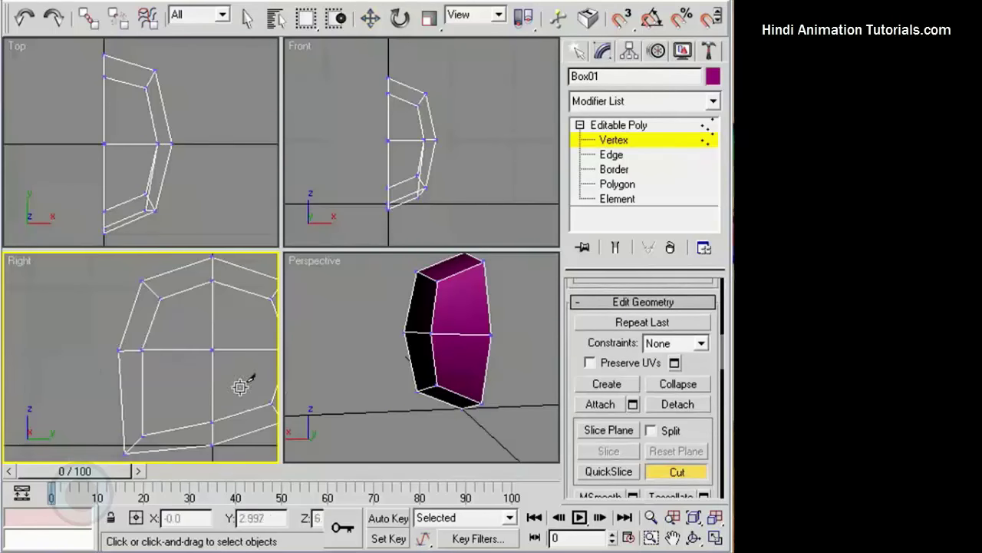
left_click(127, 320)
left_click(151, 325)
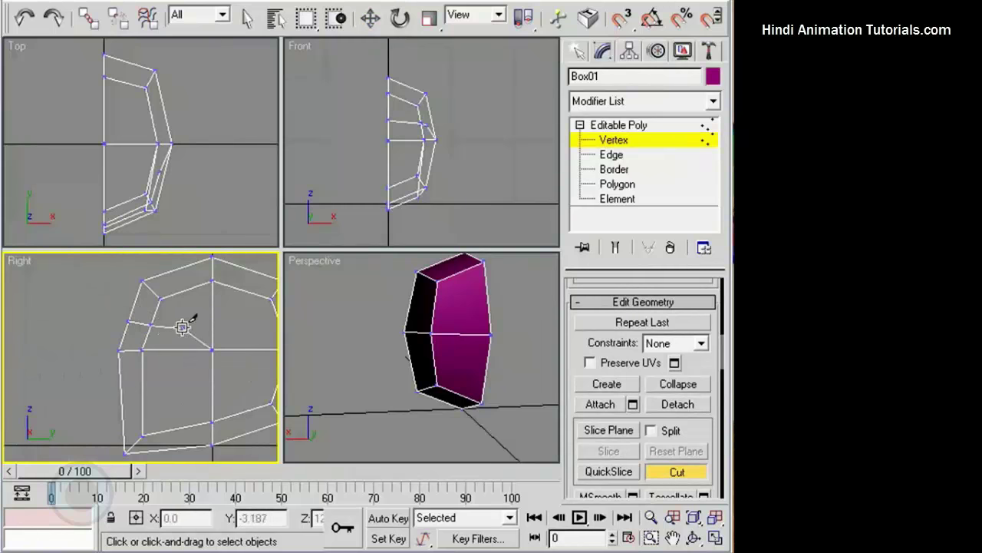
- Cut another edge across the narrow front strip just below the horizontal middle edge
left_click(120, 377)
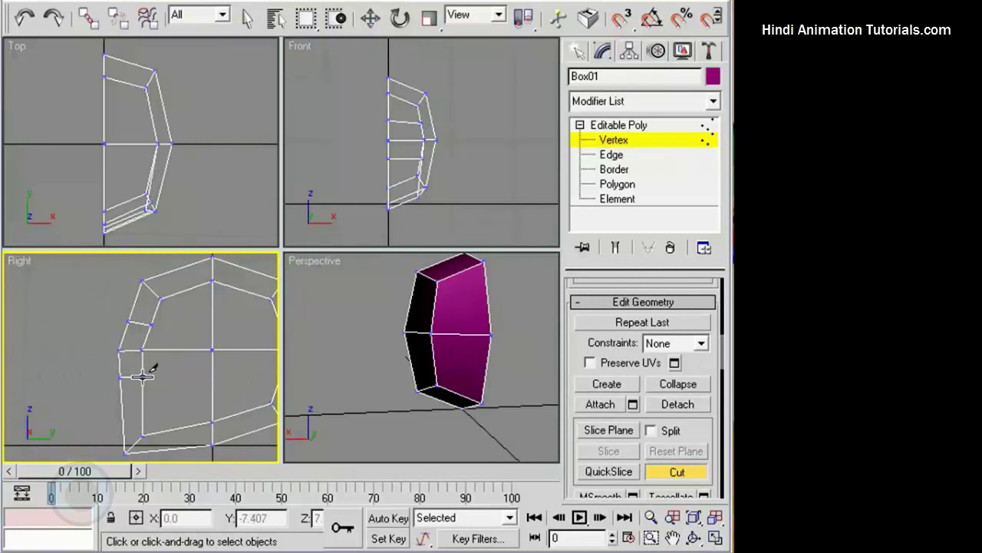
left_click(143, 377)
right_click(172, 374)
middle_click_drag(241, 349, 218, 345)
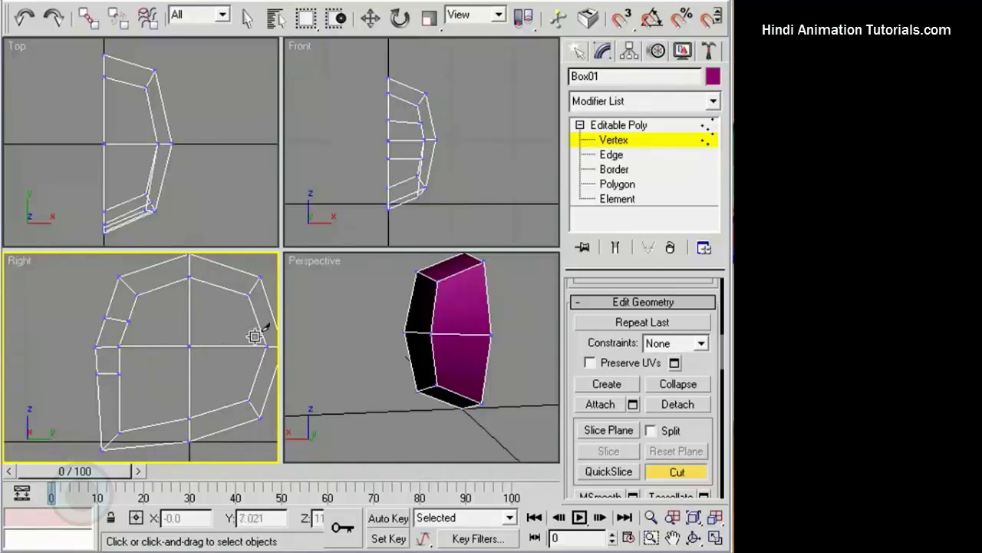
- Select the edges running front to back across the front half of the side and Connect them with a vertical edge loop
key("w")
left_click(632, 159)
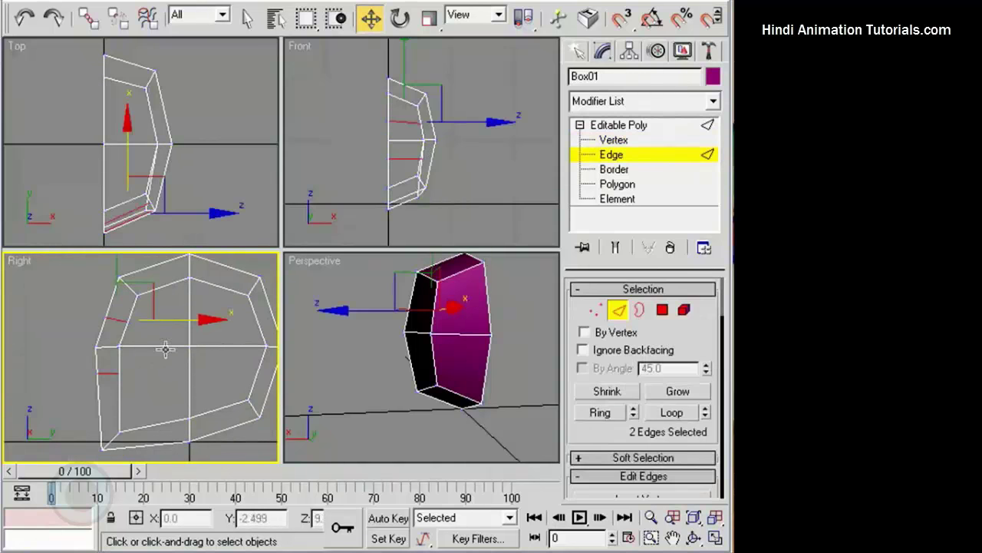
scroll(116, 323, "down", 2)
left_click(155, 277)
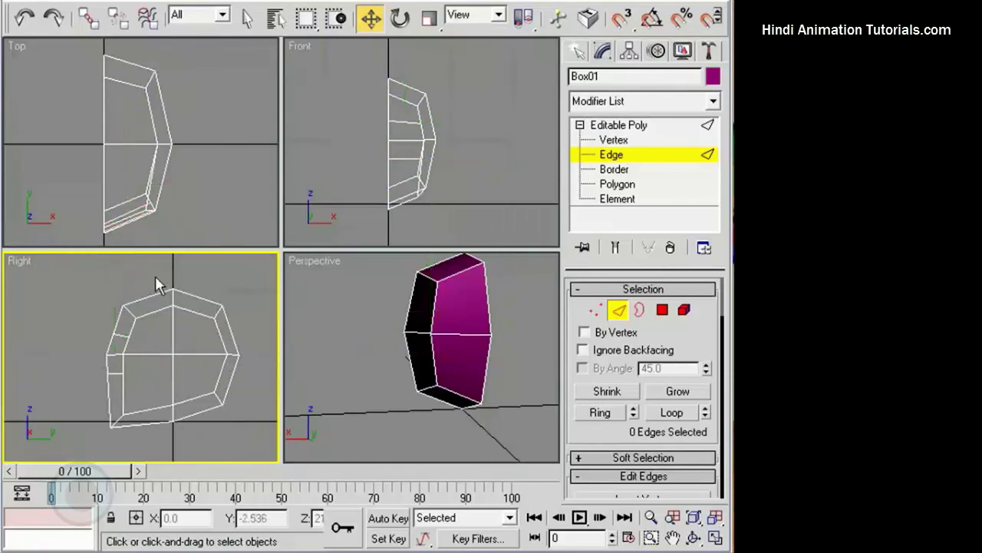
left_click_drag(155, 455, 155, 453)
left_click_drag(605, 435, 638, 289)
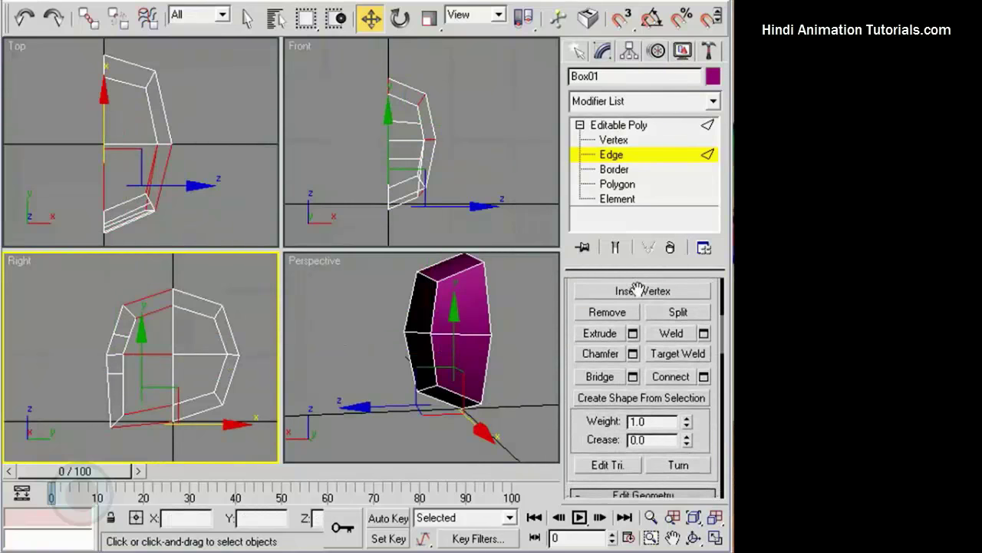
left_click(672, 383)
scroll(330, 315, "up", 3)
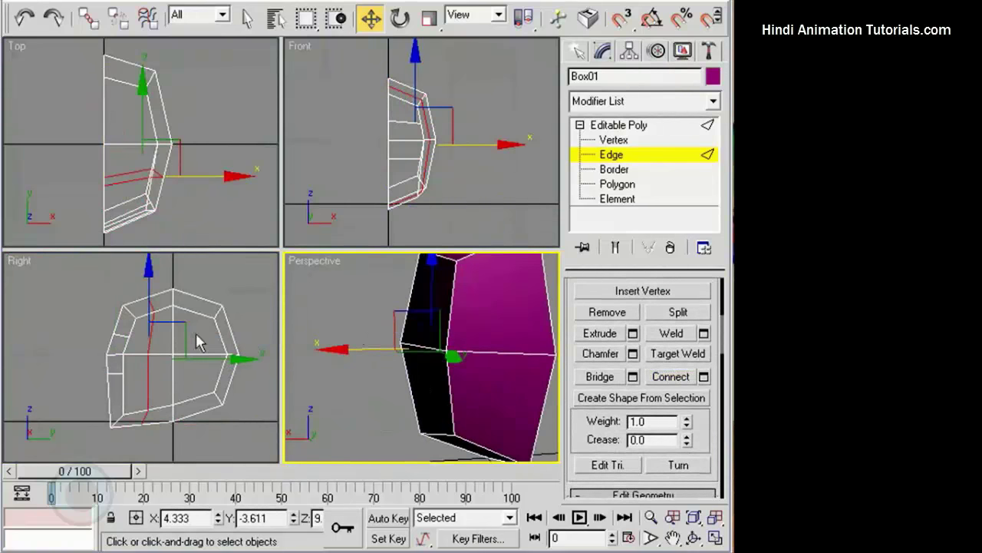
- In the Right view, nudge the new front loop's middle vertex backward and raise the loop's two top vertices slightly
scroll(198, 342, "up", 3)
left_click(614, 140)
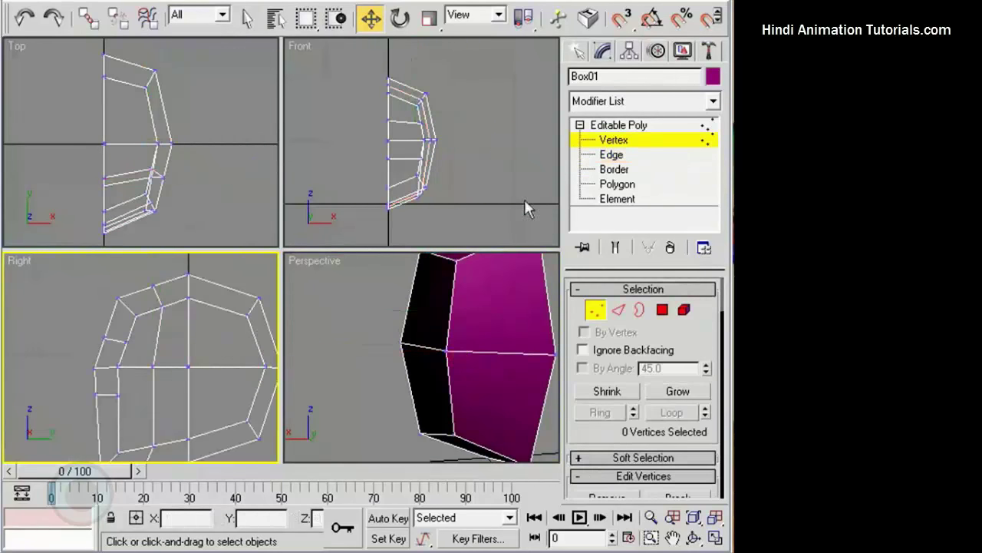
left_click(153, 367)
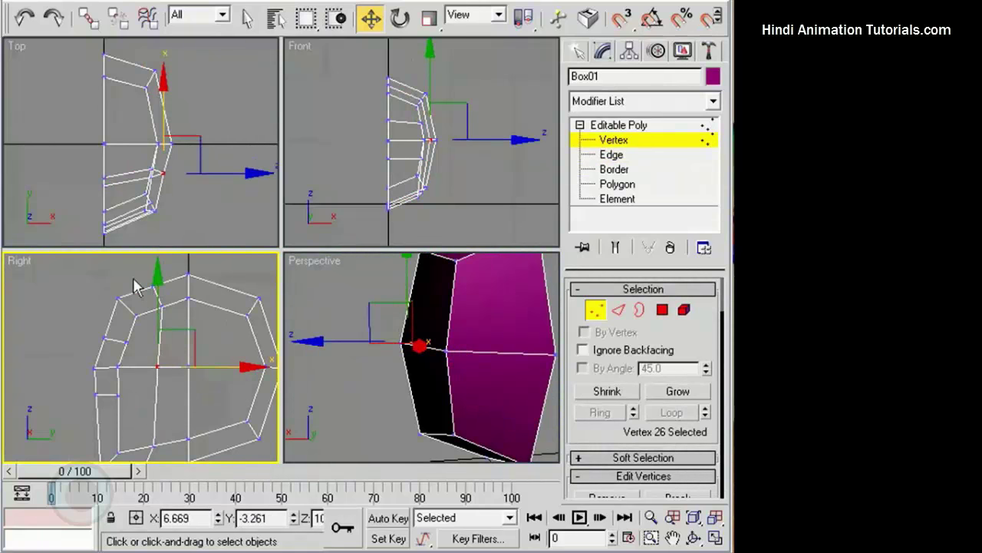
left_click_drag(156, 300, 156, 300)
left_click(162, 304, "ctrl")
left_click_drag(158, 264, 158, 258)
- Lower the front loop's two bottom vertices slightly in the Right view
middle_click_drag(168, 350, 164, 308)
left_click_drag(133, 381, 153, 431)
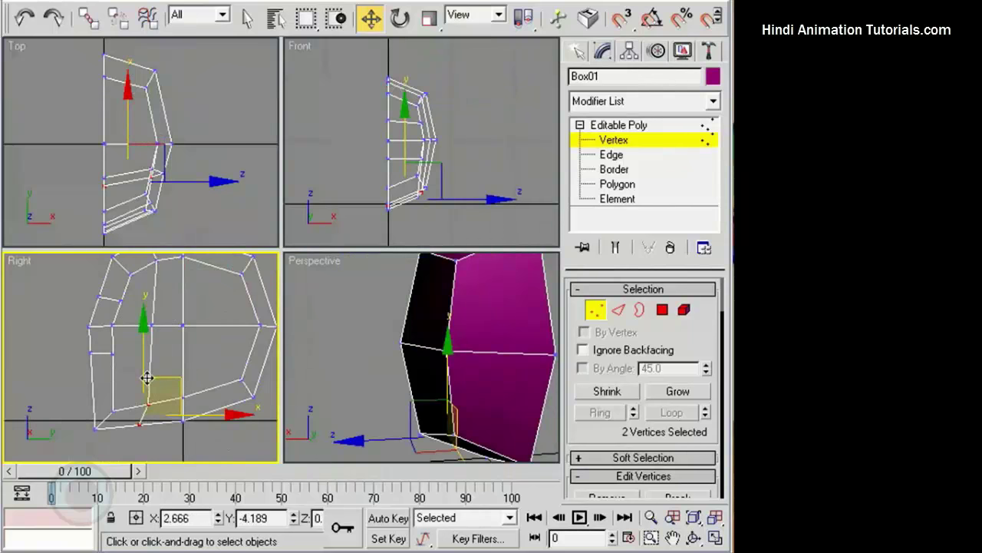
left_click_drag(146, 377, 147, 381)
left_click(171, 362)
middle_click_drag(170, 360, 172, 371)
- Connect the front loop's middle vertex to the two inner strip vertices just above and below the horizontal middle edge
left_click(154, 338)
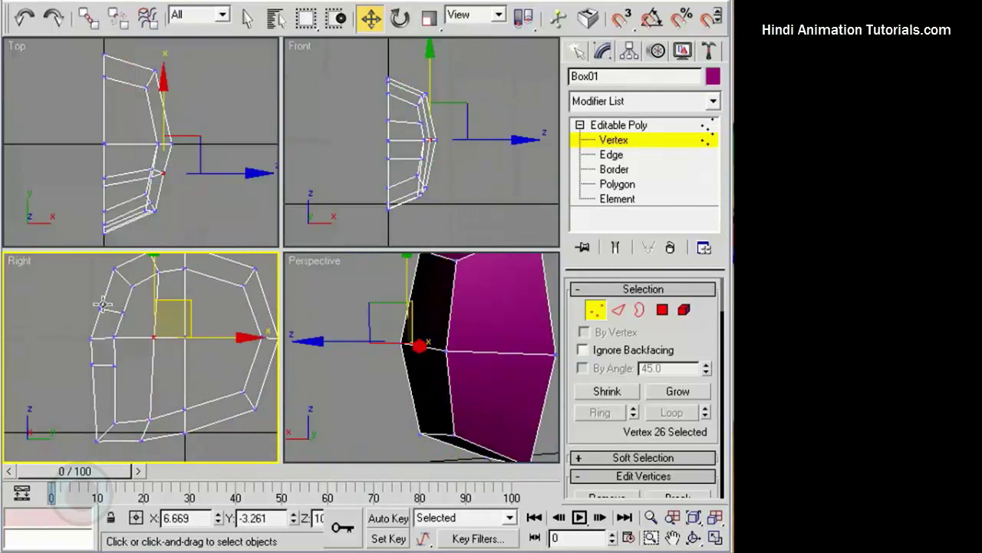
left_click(122, 313, "ctrl")
left_click(115, 364, "ctrl")
left_click_drag(607, 428, 606, 240)
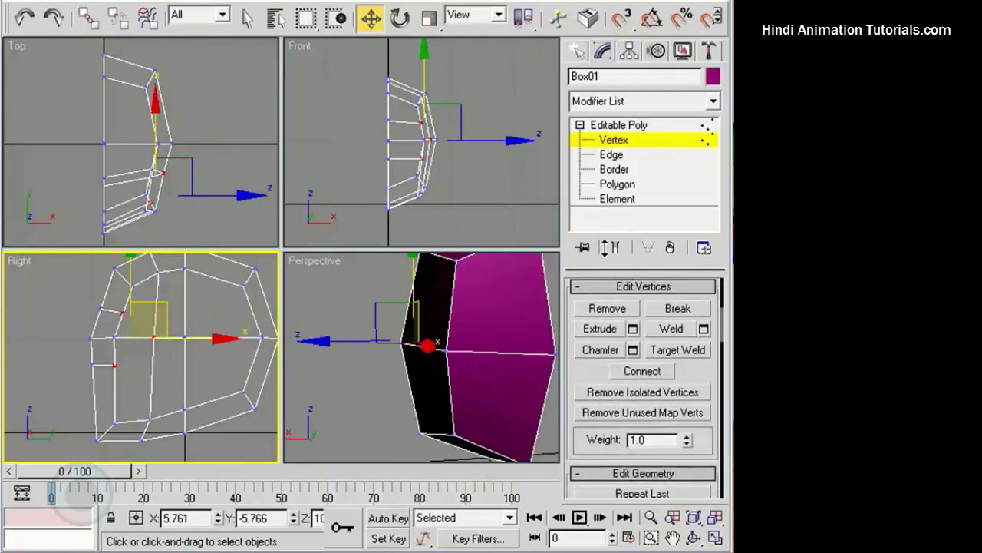
left_click(649, 373)
left_click(63, 329)
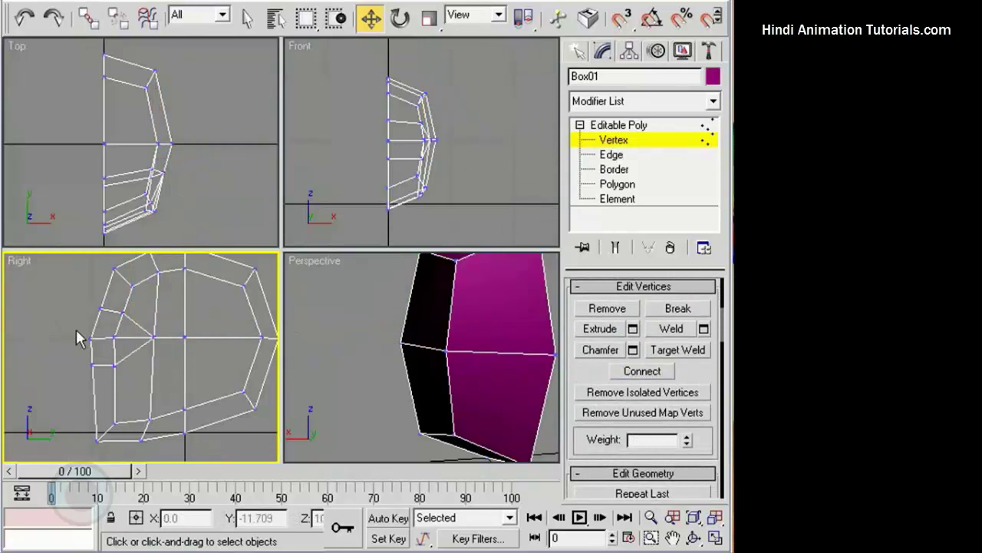
- Move the two front strip vertices on the horizontal middle line slightly backward in the Right view
left_click(91, 337)
left_click_drag(136, 343, 170, 338)
left_click(115, 338)
left_click(219, 361)
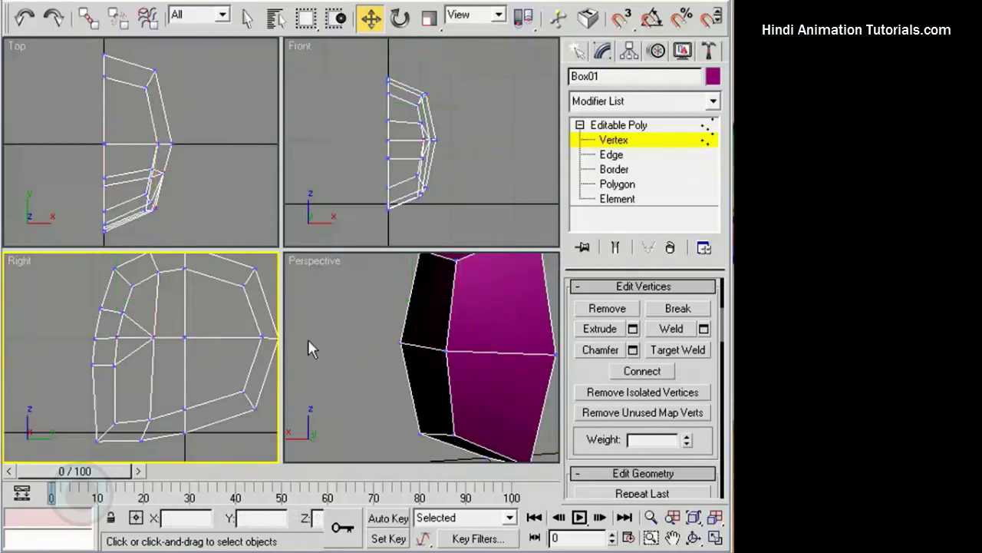
- Select the edges running front to back across the rear half of the side and Connect them with a vertical edge loop
scroll(377, 366, "down", 5)
middle_click_drag(156, 347, 106, 362)
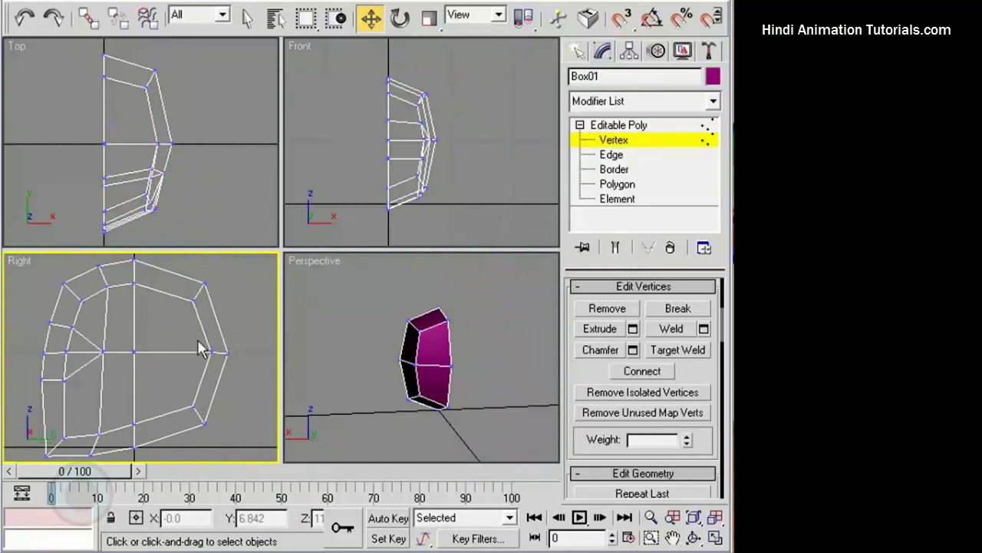
left_click(614, 154)
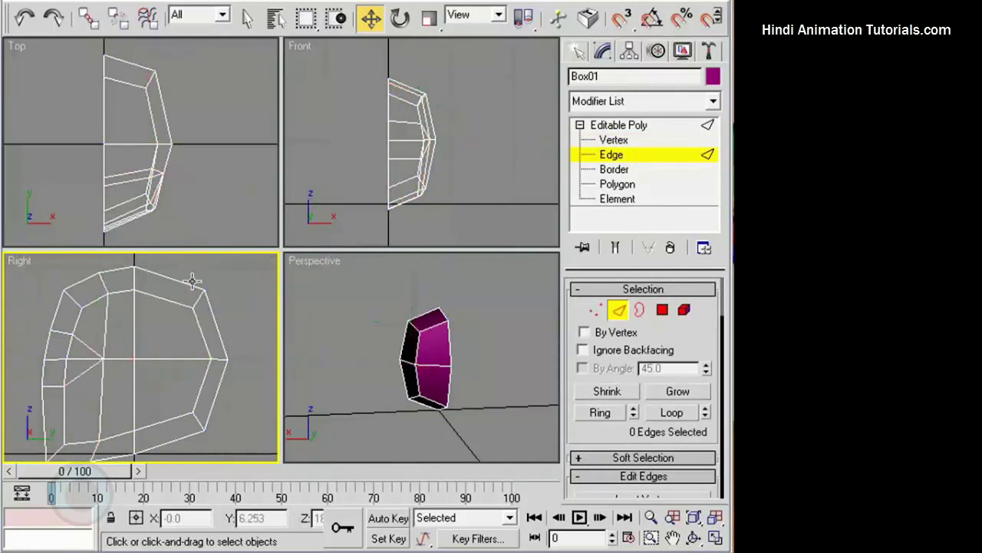
left_click_drag(175, 341, 176, 457)
middle_click_drag(229, 393, 229, 379)
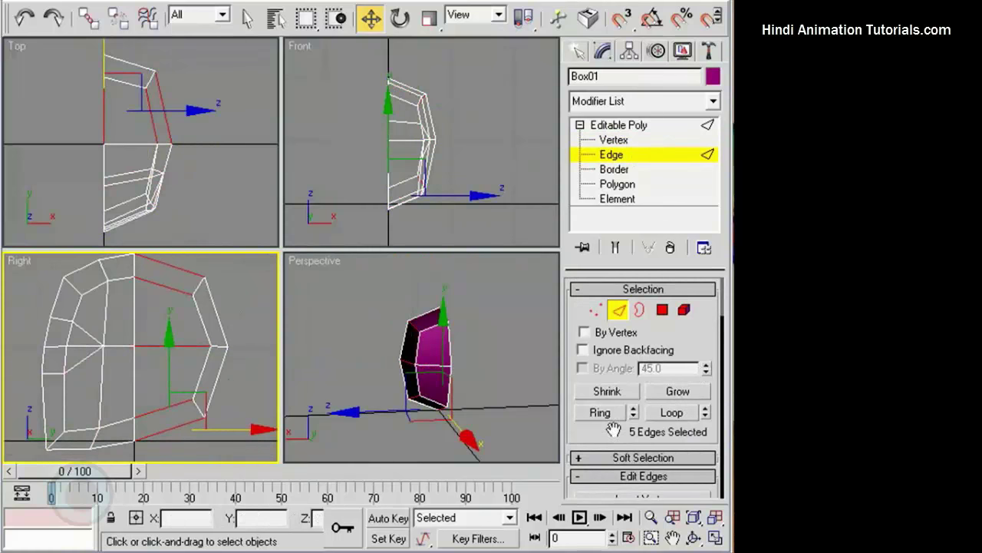
left_click_drag(613, 429, 605, 301)
left_click(670, 458)
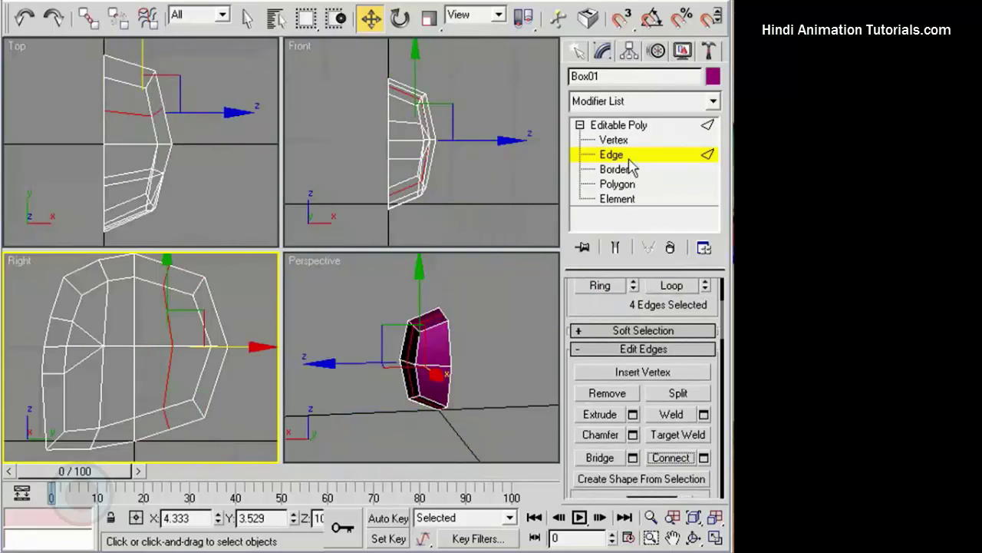
- In the Right view, nudge the new rear loop's middle vertex forward and raise the loop's top vertices
left_click(614, 140)
left_click(166, 345)
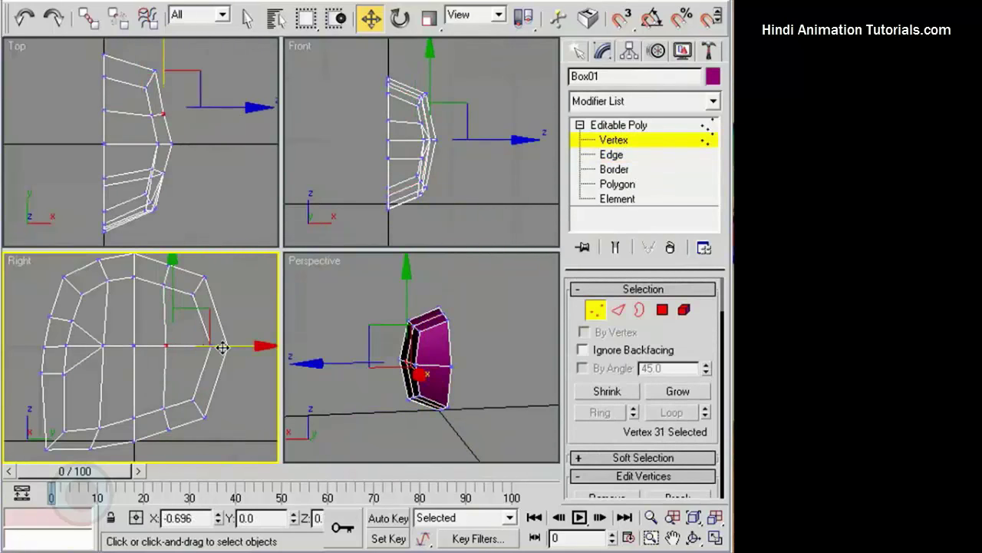
left_click_drag(223, 347, 222, 347)
middle_click_drag(223, 347, 223, 358)
scroll(223, 357, "down", 2)
left_click_drag(141, 281, 159, 269)
- Move the rearmost vertices on the middle line slightly forward and lower the rear loop's two bottom vertices
left_click_drag(216, 369, 228, 374)
left_click_drag(250, 356, 244, 357)
left_click(240, 395)
left_click_drag(152, 396, 166, 421)
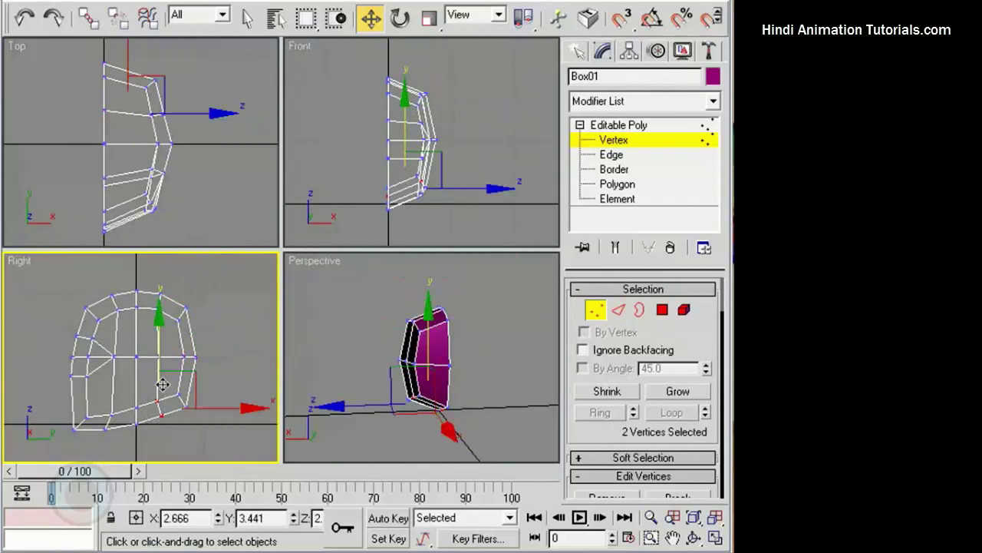
left_click_drag(163, 383, 162, 383)
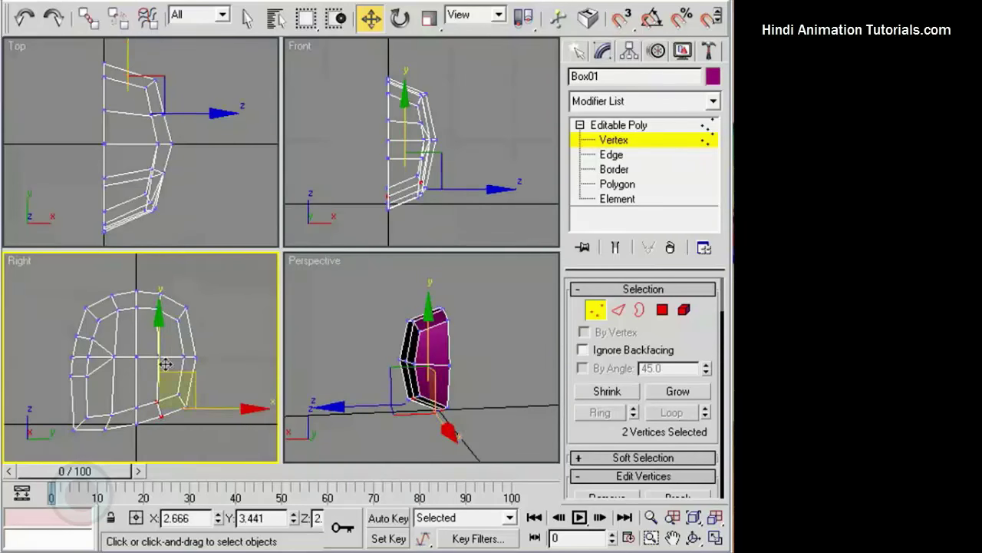
- In the Top view, move the rear loop's side vertices outward and the three side vertices on the middle line slightly inward
middle_click_drag(182, 152, 178, 165)
left_click(177, 118)
left_click_drag(140, 117, 191, 126)
left_click_drag(148, 145, 164, 159)
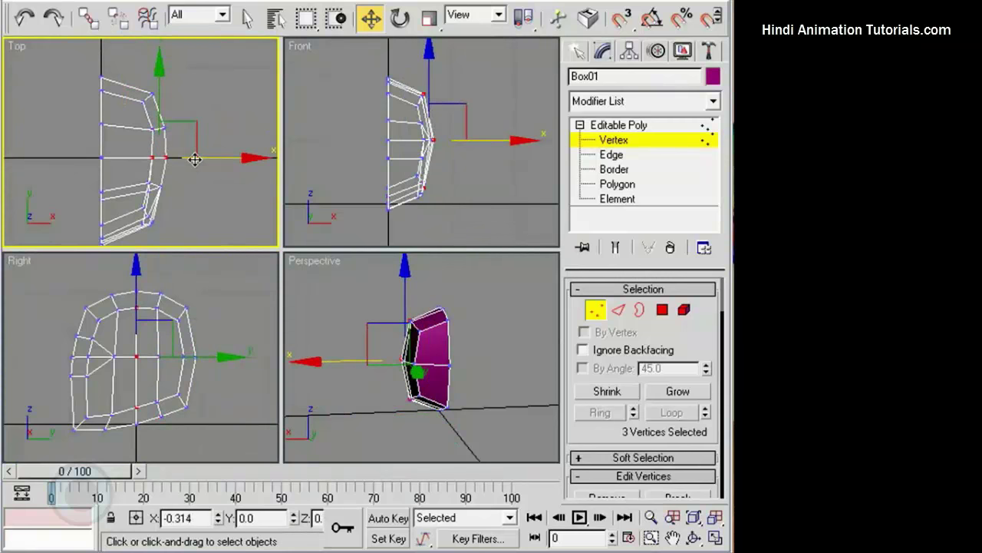
left_click(177, 137)
- Leave vertex editing and apply a Symmetry modifier with the X mirror axis to the half shell
middle_click_drag(443, 349, 576, 360, "alt")
middle_click_drag(178, 363, 177, 355)
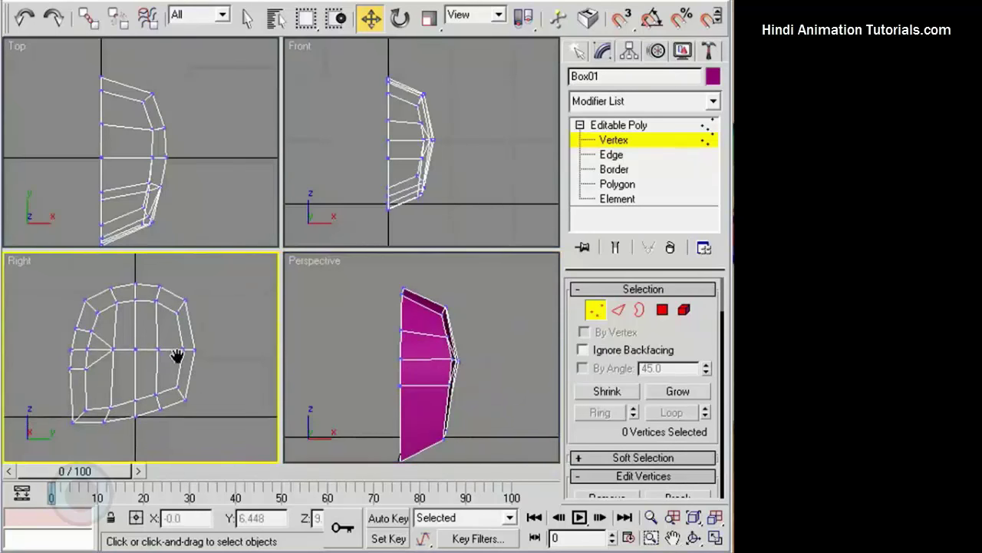
middle_click_drag(398, 172, 397, 165)
left_click(602, 316)
left_click(500, 382)
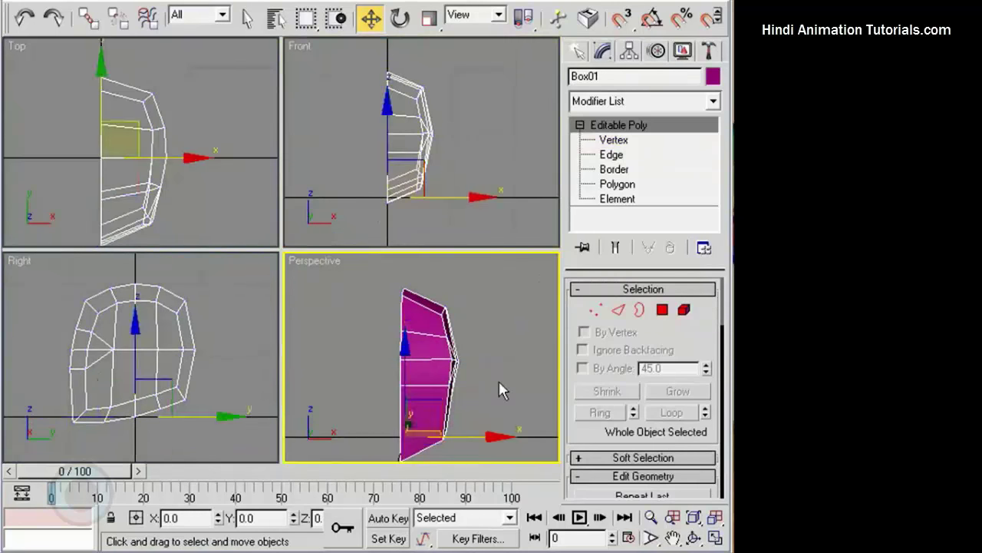
middle_click(148, 385)
scroll(169, 378, "up", 3)
middle_click_drag(190, 370, 212, 356)
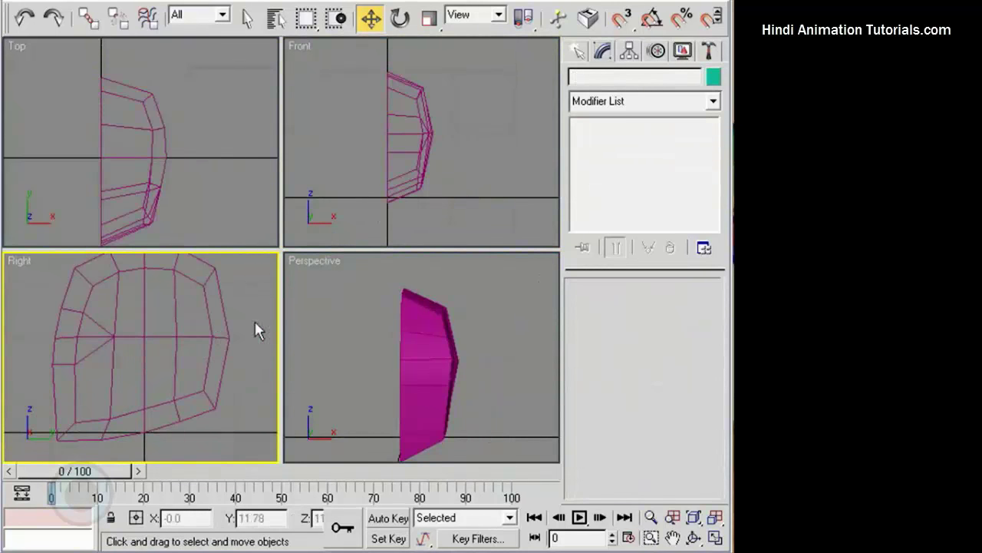
left_click(227, 319)
left_click(714, 104)
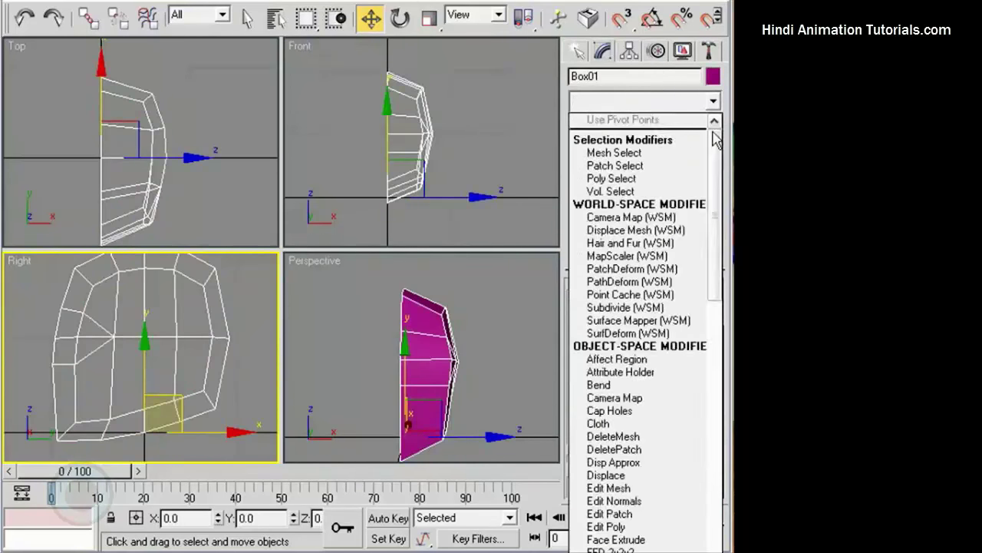
left_click_drag(714, 140, 723, 483)
left_click(647, 366)
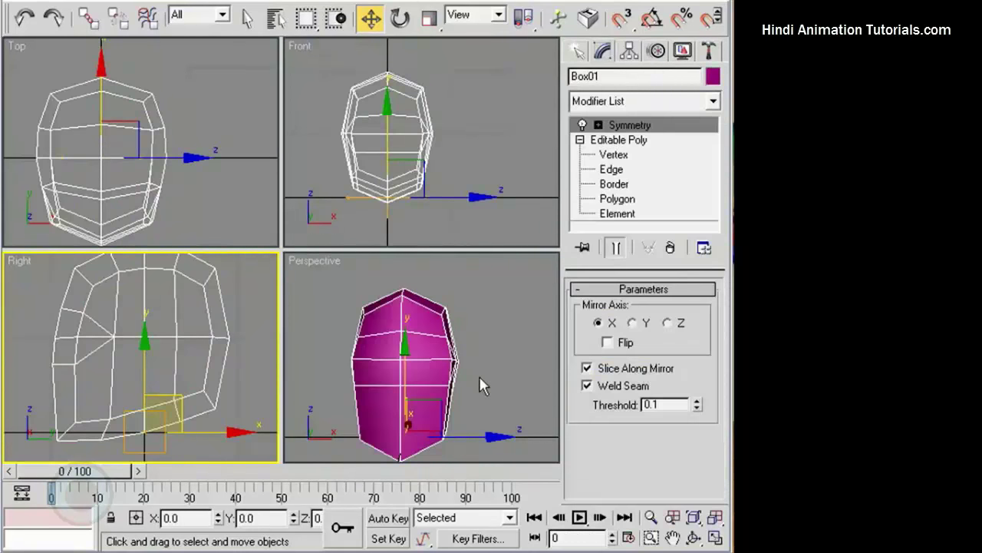
- At the Editable Poly's edge level, select the edges extending sideways from the centre line and Connect them with a new loop
left_click(498, 386)
middle_click_drag(464, 395, 455, 376, "alt")
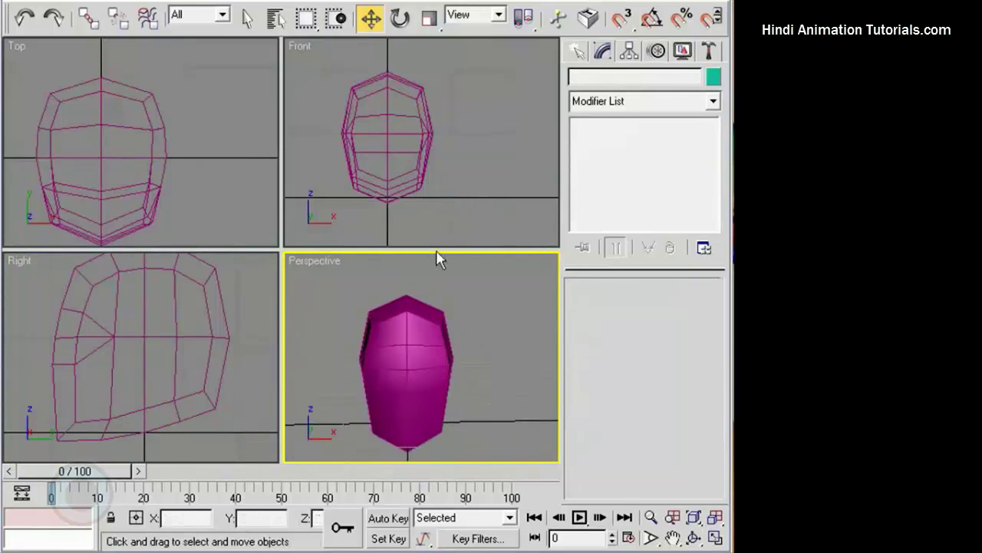
middle_click_drag(422, 175, 426, 175)
left_click(436, 135)
left_click(654, 155)
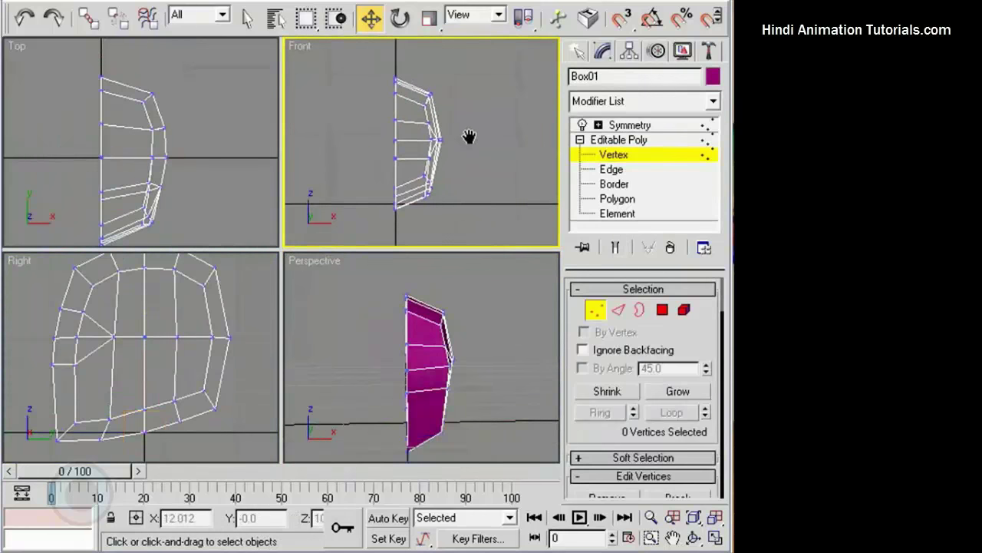
scroll(474, 135, "down", 2)
middle_click_drag(499, 367, 484, 367, "alt")
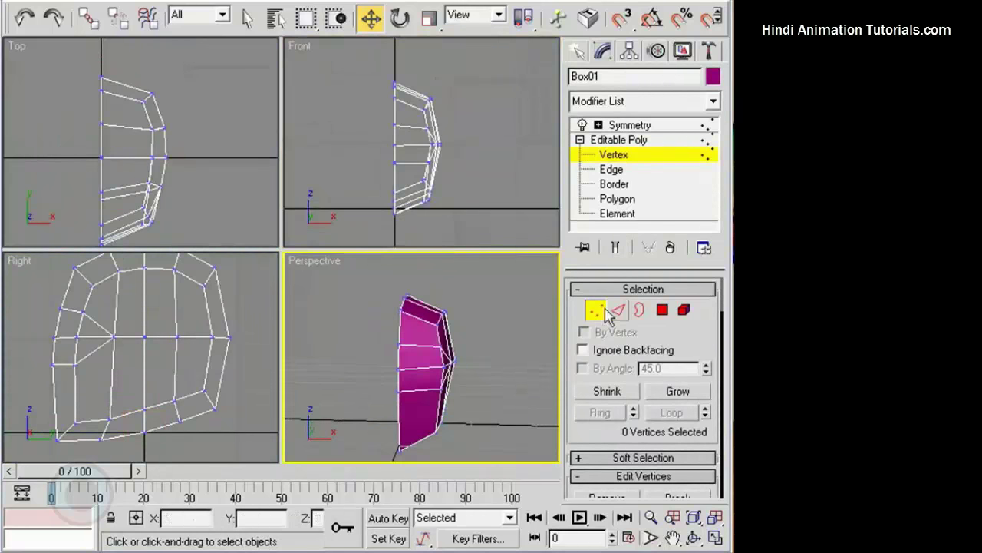
left_click(617, 311)
left_click(486, 150)
left_click_drag(403, 76, 409, 224)
scroll(693, 438, "down", 5)
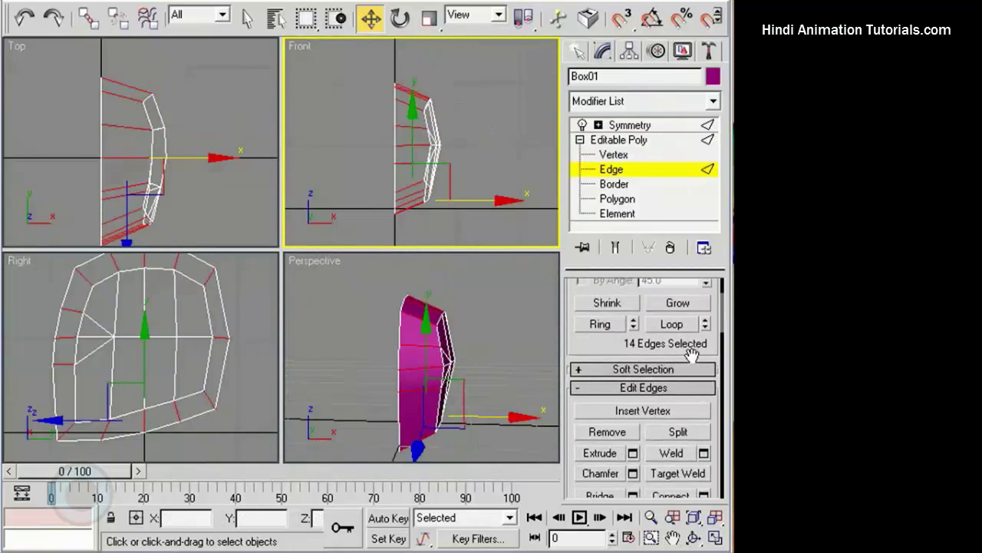
left_click(674, 480)
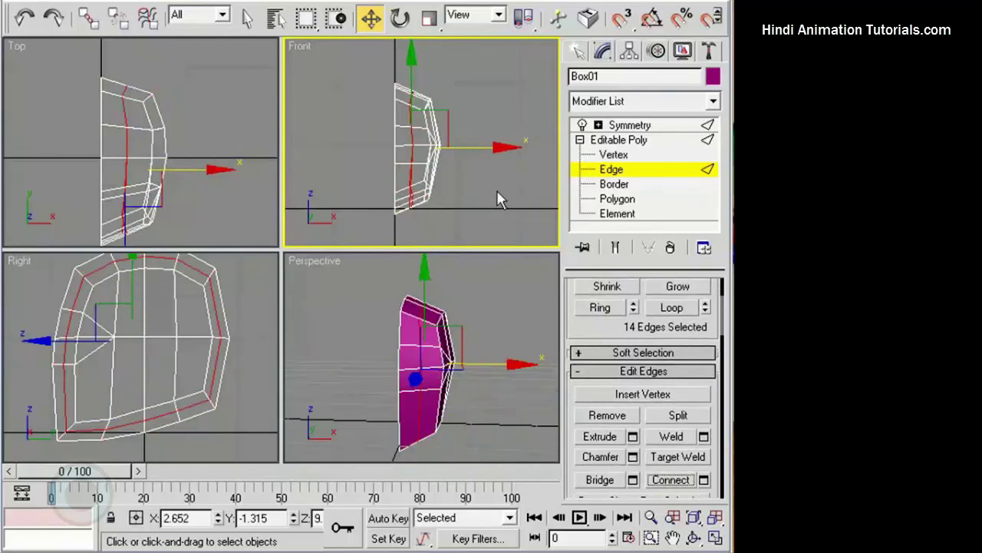
- Scale the new edge loop up slightly along the vertical axis in the Front view
middle_click_drag(454, 138, 459, 142)
scroll(460, 141, "up", 2)
scroll(460, 142, "down", 2)
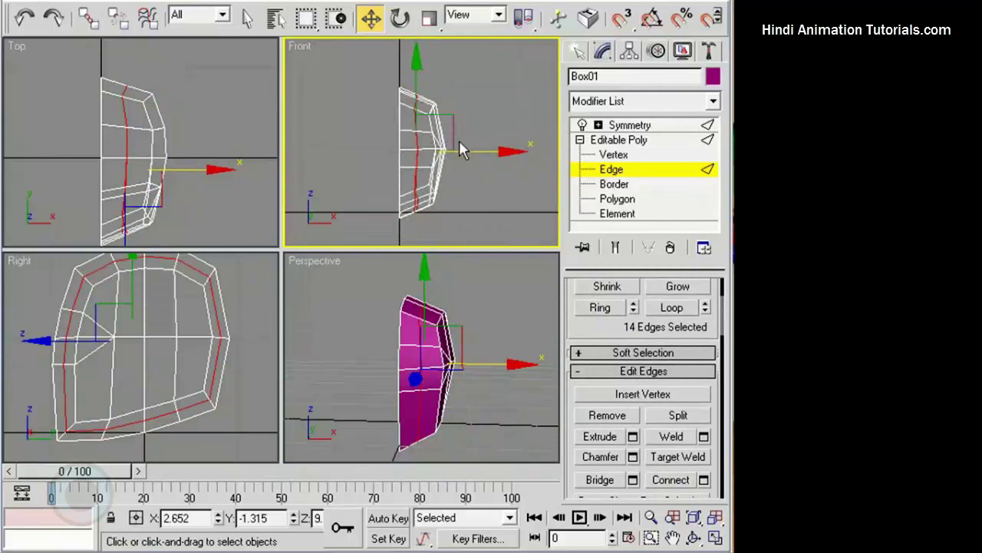
key("e")
key("r")
left_click_drag(417, 79, 417, 73)
- Scale the same edge loop up slightly along the front-to-back axis in the Top view, and deselect it
middle_click_drag(146, 113, 156, 91)
scroll(152, 91, "down", 3)
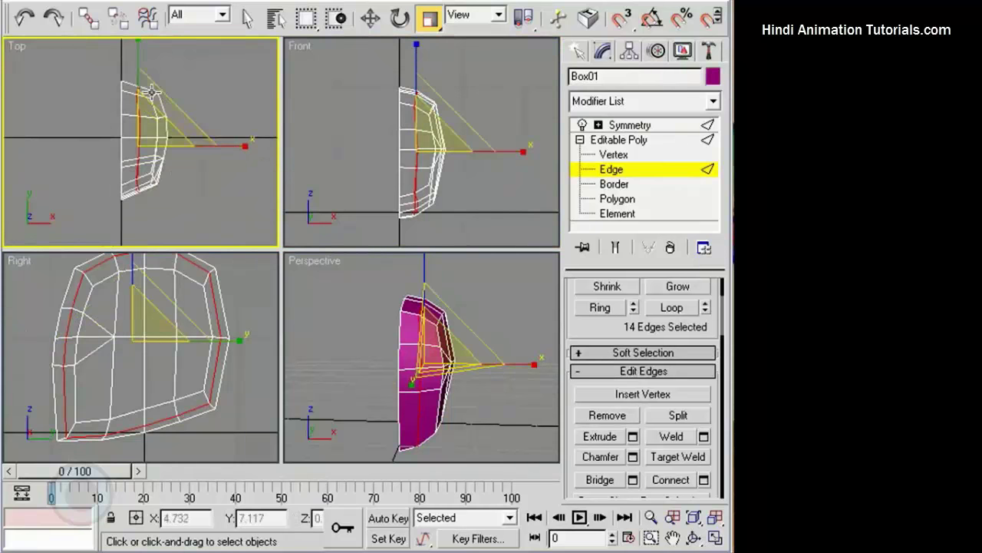
scroll(152, 93, "up", 2)
left_click_drag(135, 72, 134, 65)
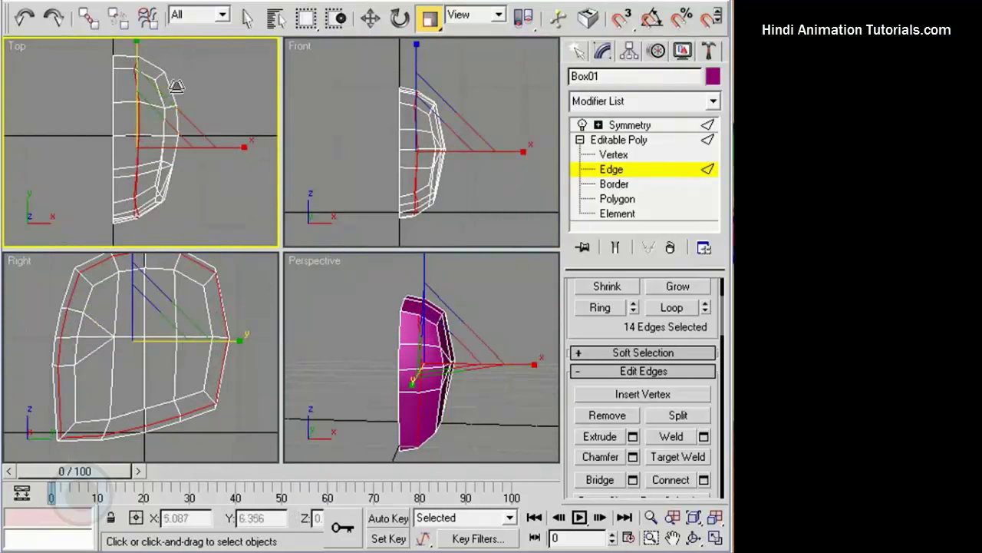
left_click(228, 101)
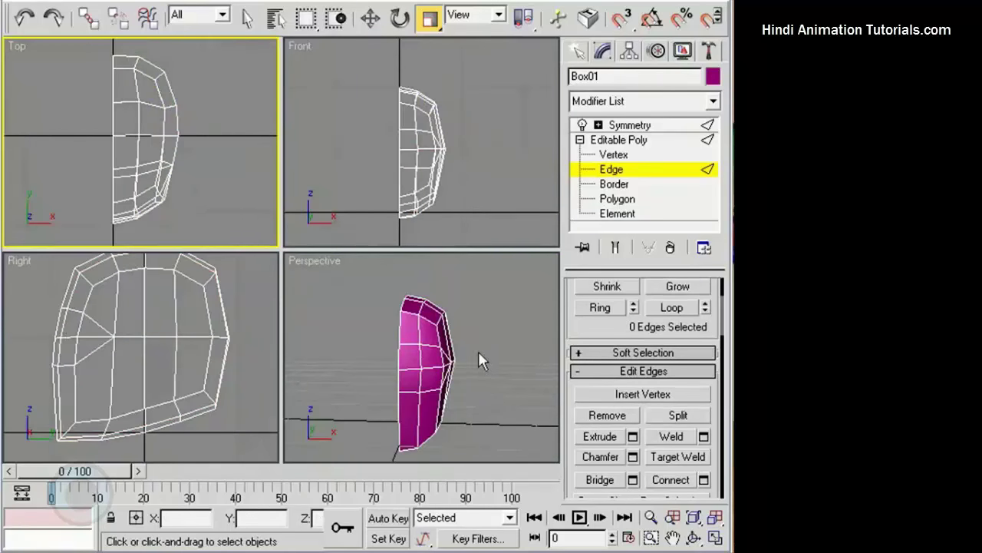
- Select all the vertices on the centre line in the Front view and scale them down slightly along the vertical axis
middle_click_drag(478, 353, 494, 342, "alt")
left_click(607, 157)
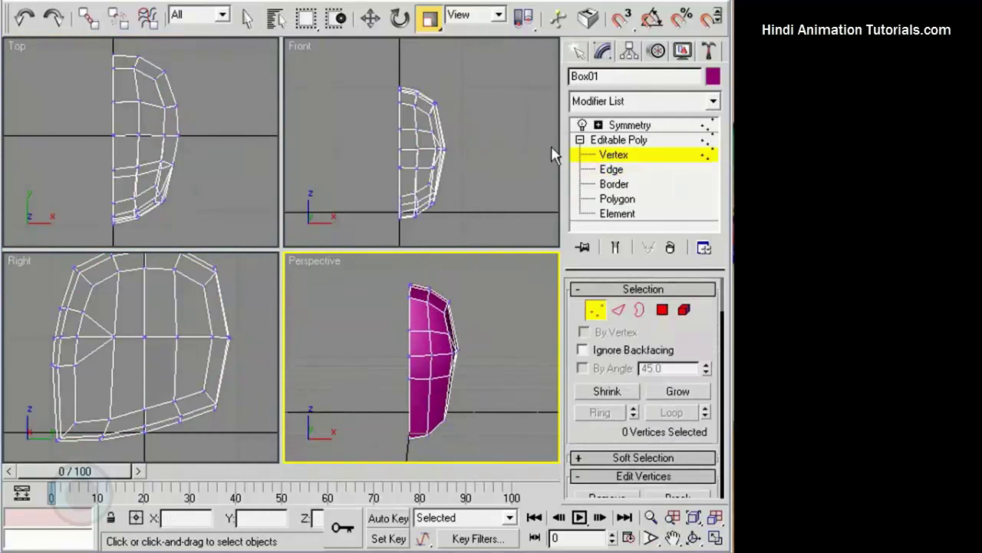
middle_click_drag(439, 129, 439, 135)
left_click_drag(407, 254, 405, 254)
scroll(399, 153, "up", 2)
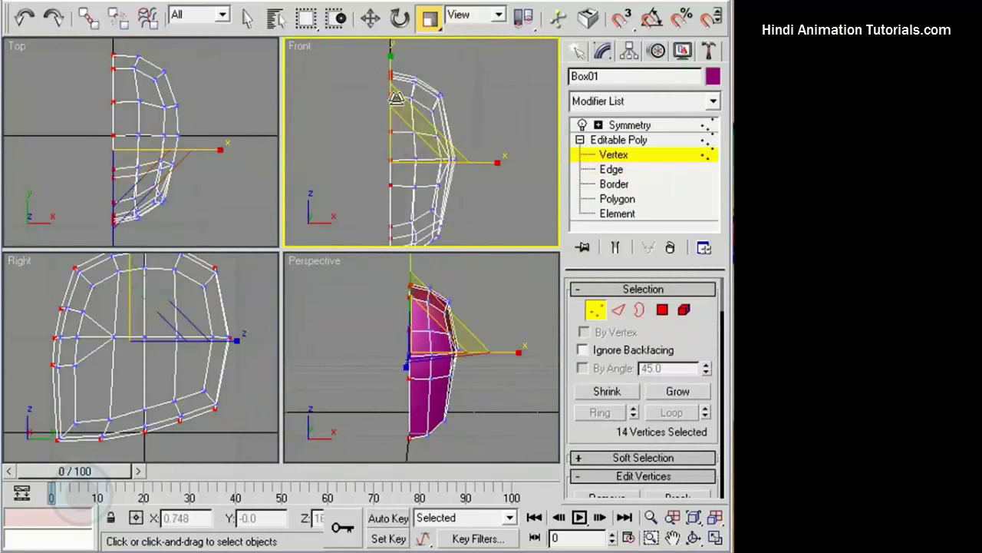
left_click_drag(396, 93, 397, 95)
middle_click_drag(425, 116, 425, 99)
- Scale the centre-line vertices slightly along the front-to-back axis in the Top view and leave vertex editing
middle_click_drag(54, 105, 59, 110)
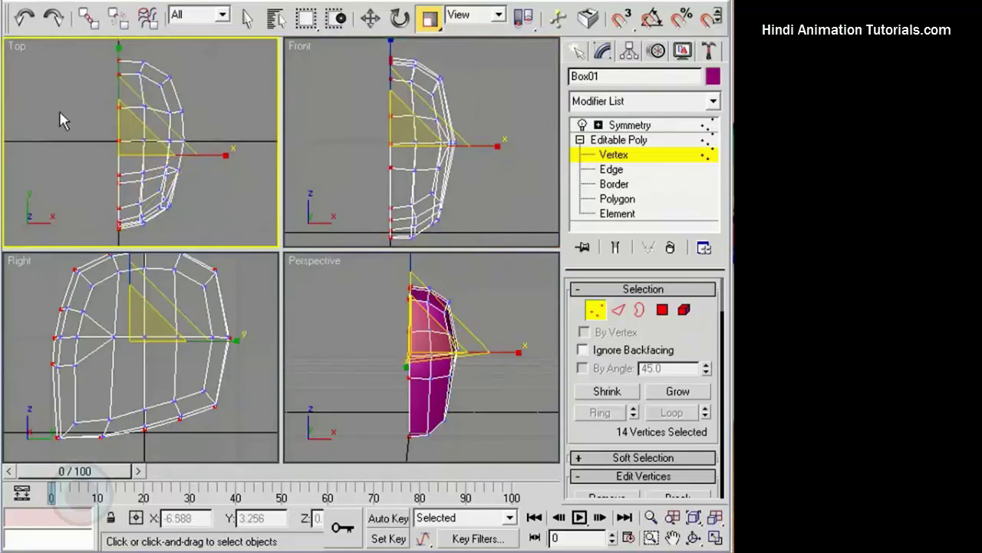
left_click_drag(122, 87, 122, 86)
left_click(223, 85)
middle_click_drag(478, 392, 458, 409)
left_click(597, 313)
left_click(512, 370)
left_click(415, 356)
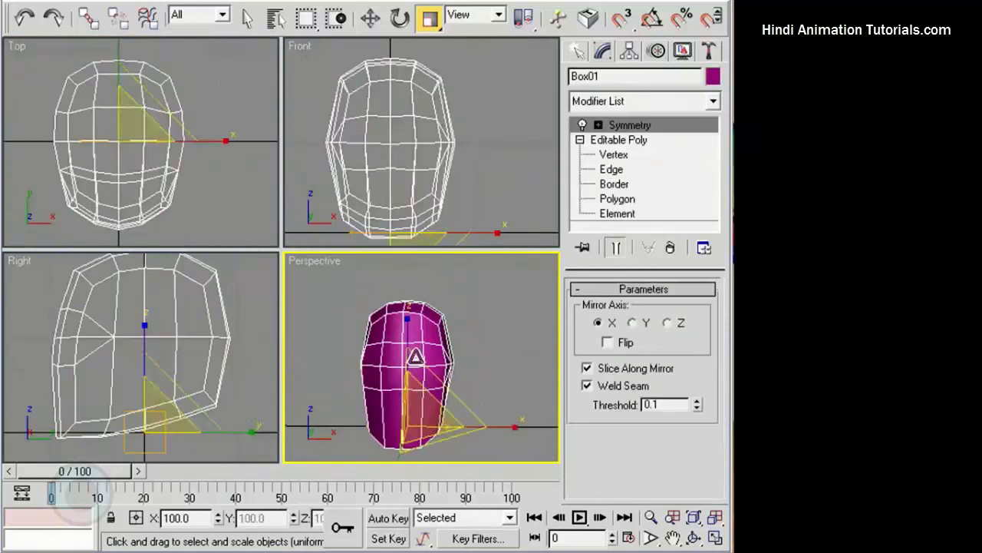
- At polygon level, select the six polygons of the front visor area, including the triangular faces at the side
mouse_move(474, 168)
middle_mouse_down()
mouse_move(452, 134)
mouse_move(438, 131)
mouse_move(470, 150)
middle_mouse_up()
left_click(634, 201)
left_click(409, 117)
left_click(411, 143, "ctrl")
left_click(434, 144, "ctrl")
left_click(437, 121, "ctrl")
scroll(441, 371, "up", 3)
middle_click_drag(505, 357, 451, 371, "alt")
scroll(439, 374, "down", 2)
left_click(426, 365, "ctrl")
left_click(422, 385, "ctrl")
scroll(423, 382, "down", 1)
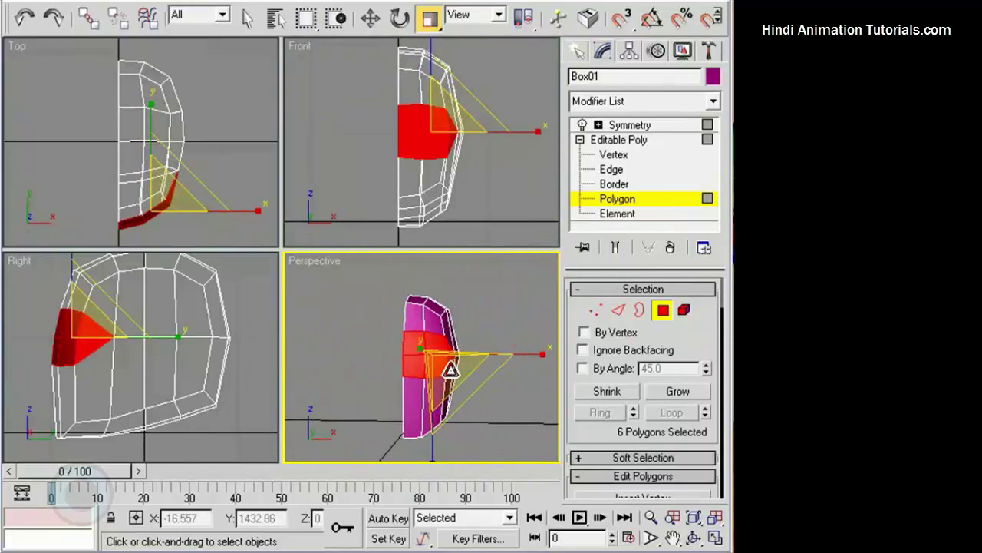
- Bevel the selected visor polygons by Local Normal with height 0 and outline amount -0.5, and apply it
left_click_drag(581, 431, 631, 261)
left_click(632, 369)
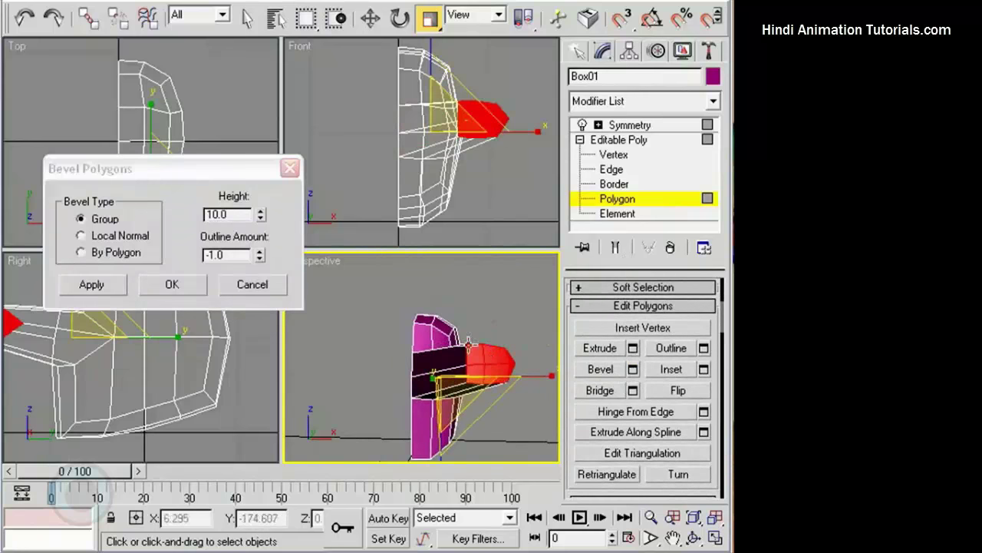
left_click(82, 236)
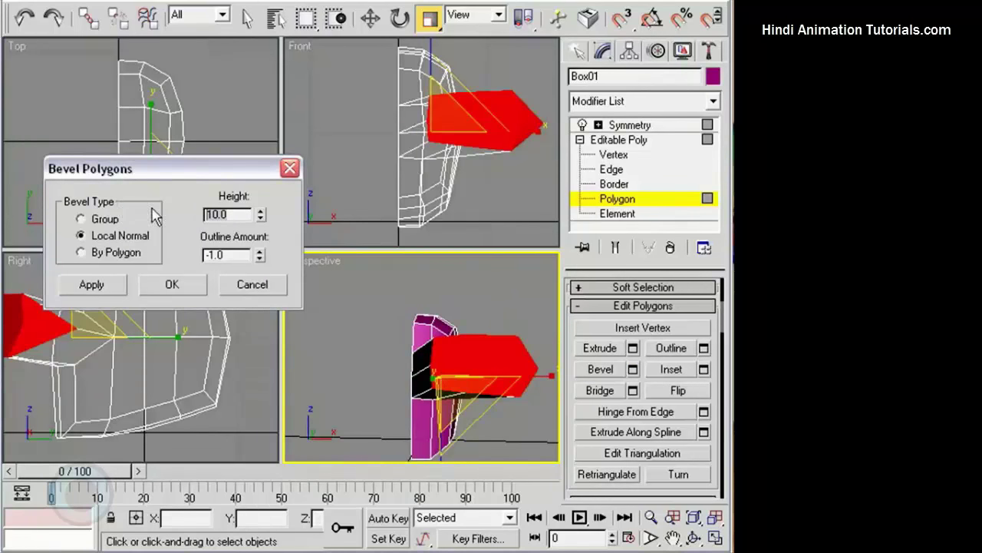
type("0")
key("Return")
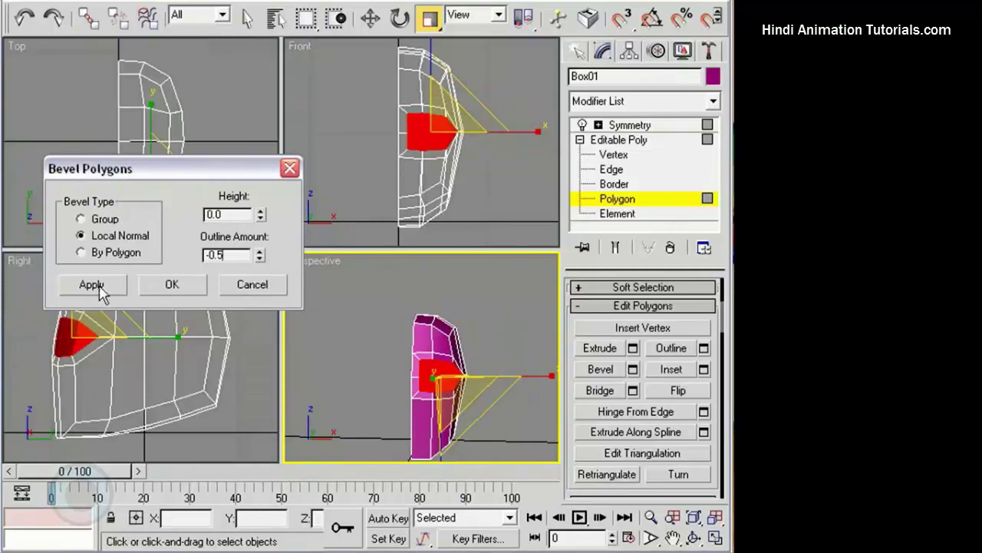
left_click(92, 285)
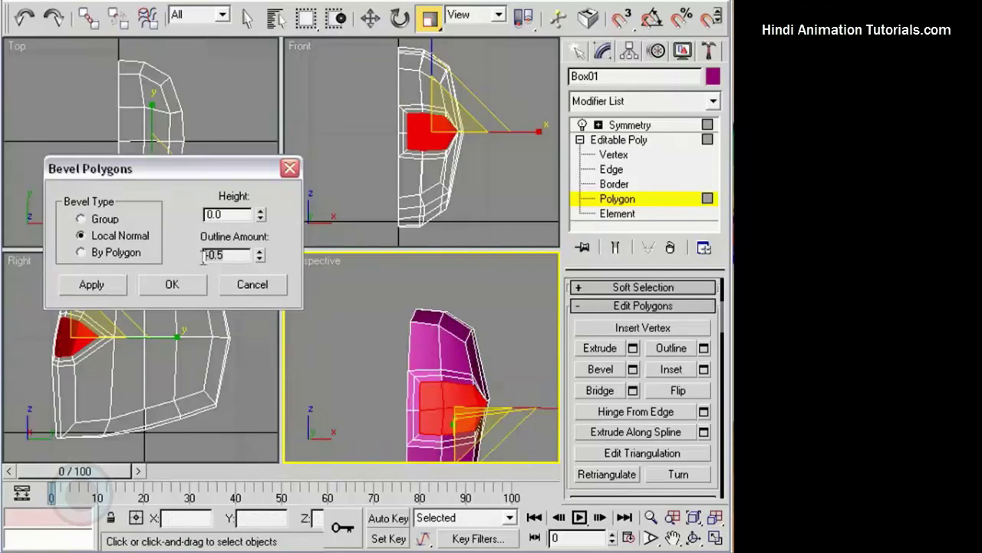
- Bevel the visor polygons inward with outline amount 0 and a negative height, and finish the bevel
type("0")
key("Return")
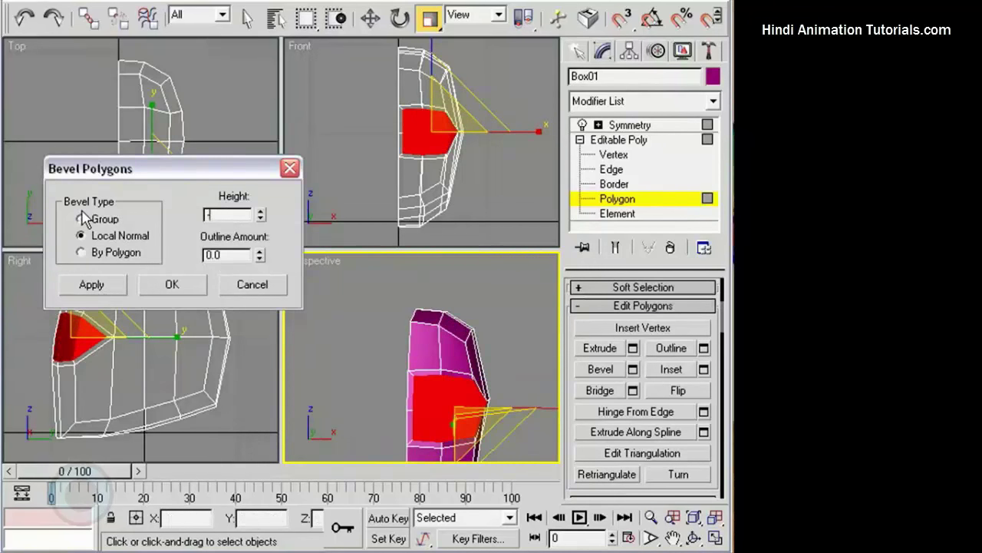
left_click(178, 288)
left_click(257, 297)
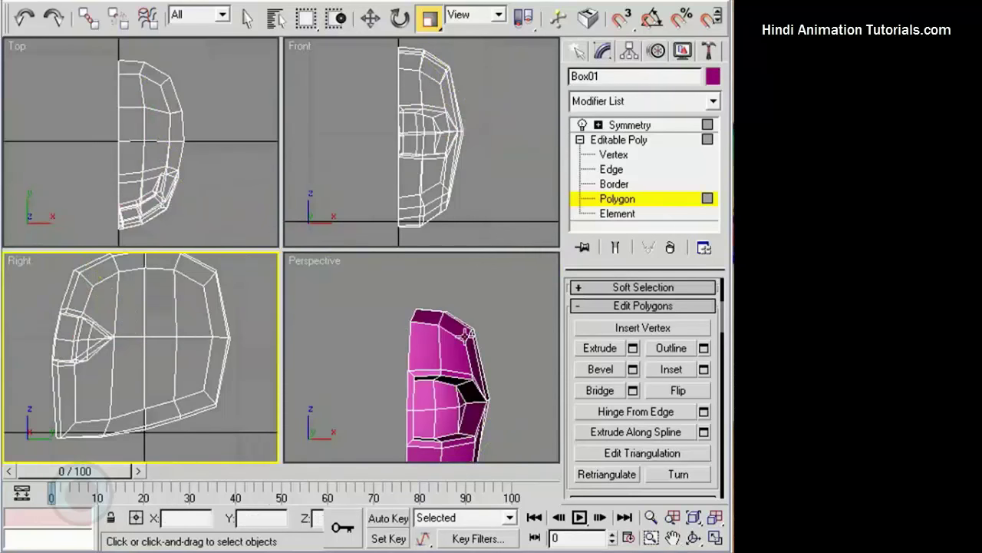
- Delete the side polygons that the inward bevel left on the centre line of the visor area
middle_click_drag(466, 336, 336, 376, "alt")
left_click(390, 386)
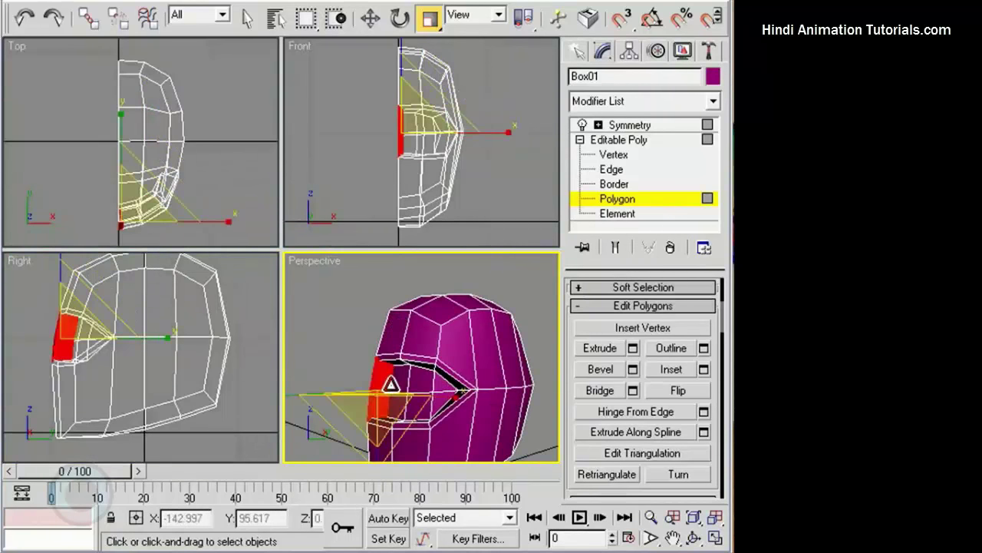
key("Delete")
- Select all the centre-line vertices in the Front view and flatten them along the X axis by scaling
left_click(613, 156)
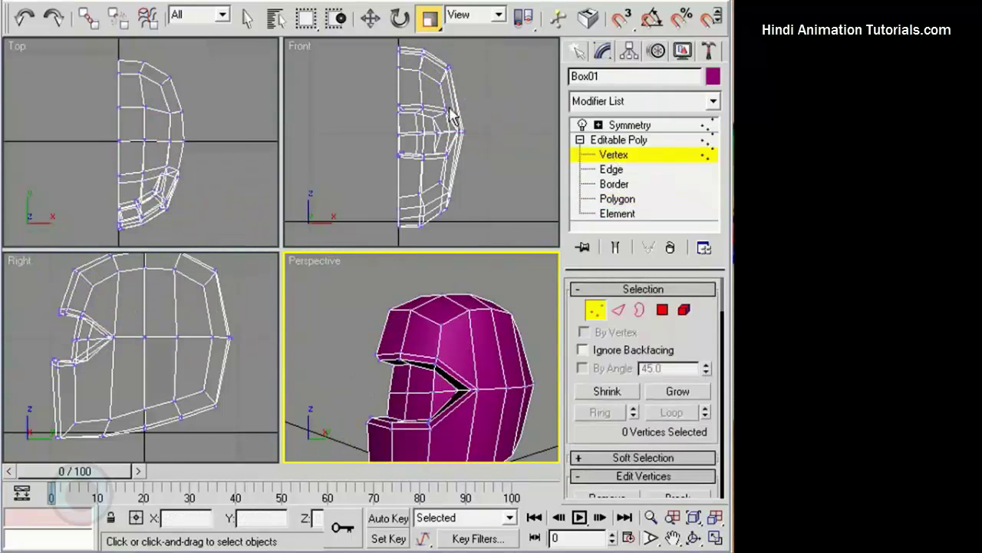
left_click(401, 102)
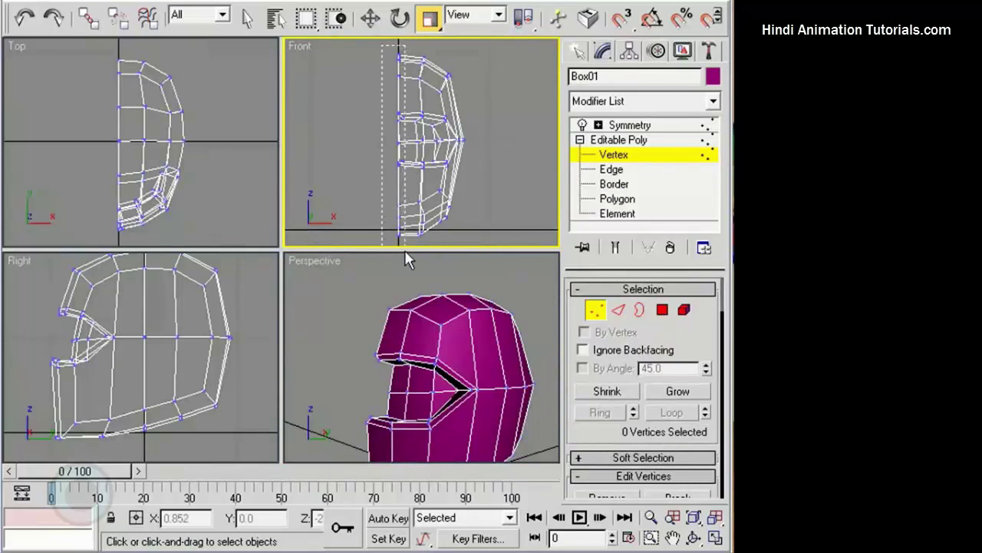
left_click_drag(409, 250, 409, 250)
key("e")
key("r")
left_click_drag(504, 142, 76, 119)
- Move the flattened centre-line vertices slightly along the X axis in the Front view and deselect them
scroll(468, 144, "up", 2)
key("w")
left_click_drag(480, 143, 479, 143)
left_click(494, 131)
scroll(475, 124, "down", 2)
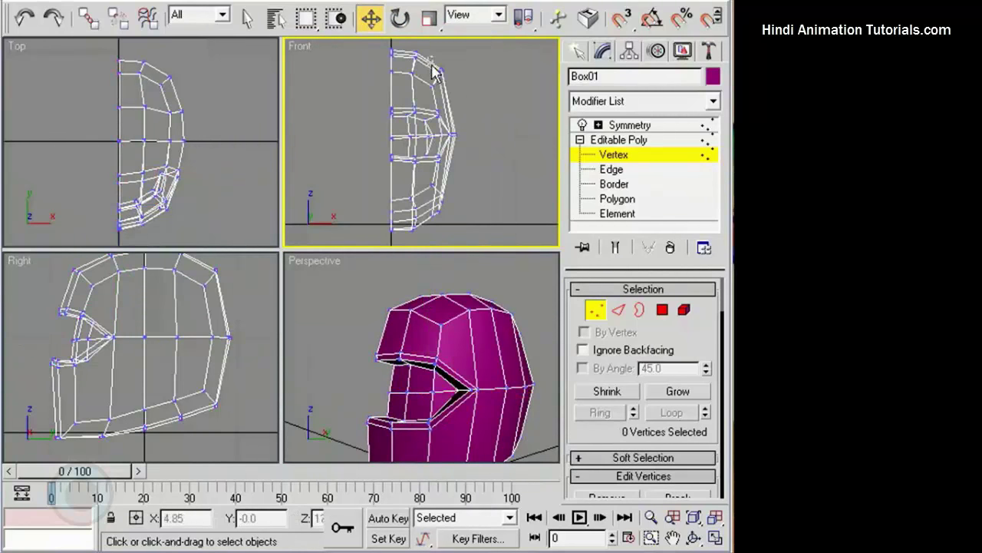
- Select the vertices along the helmet's outer side in the Front view and move them slightly outward along X
left_click_drag(513, 253, 509, 245)
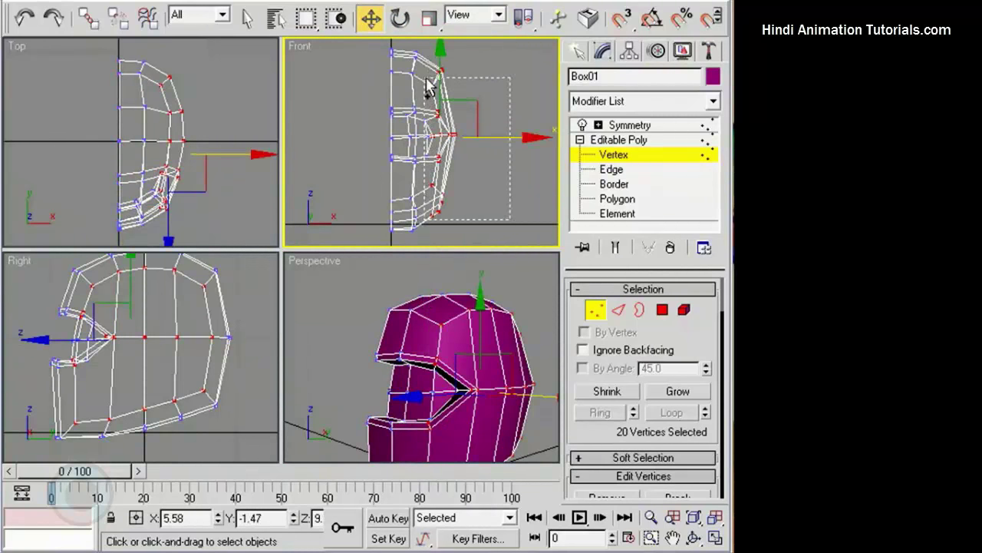
left_click_drag(427, 79, 425, 77, "ctrl")
left_click_drag(490, 136, 497, 136)
left_click(520, 189)
- At polygon level, select the six recessed polygons inside the visor area and delete them to open the visor
scroll(472, 351, "down", 3)
middle_click_drag(471, 350, 527, 373, "alt")
left_click(665, 313)
scroll(494, 374, "up", 3)
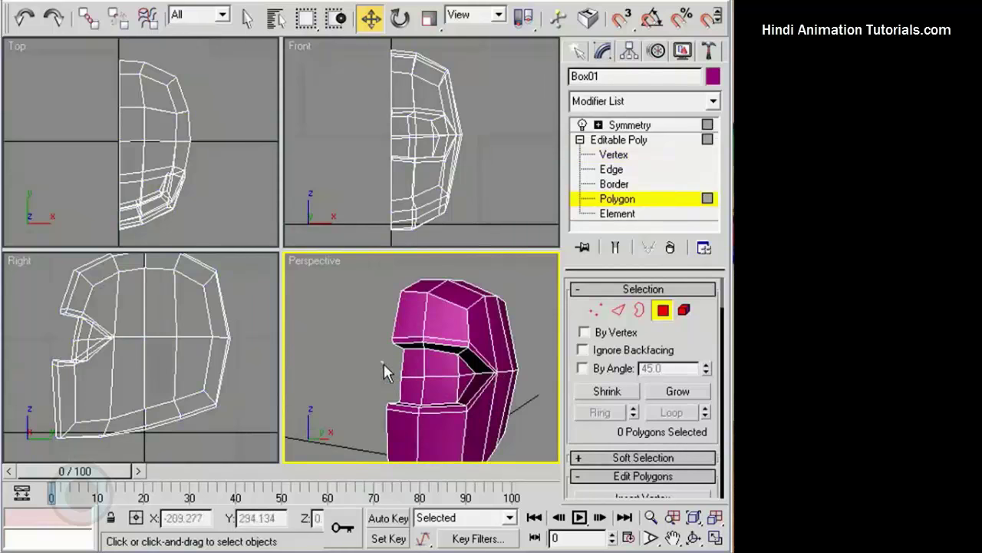
left_click_drag(456, 390, 457, 390)
left_click(465, 372, "ctrl")
left_click(466, 384, "ctrl")
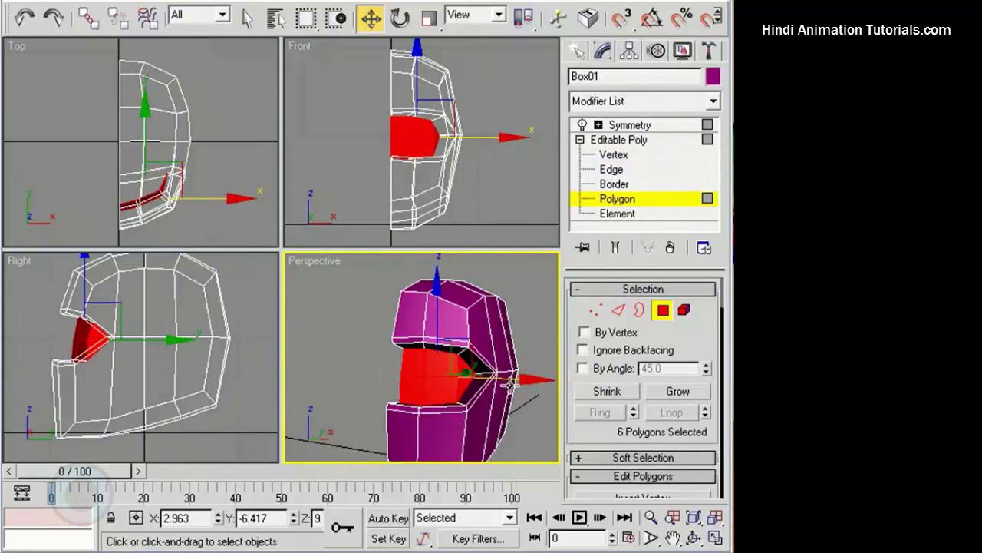
key("Delete")
- Select the vertical edges around the helmet's lower part in the Right view and connect them with a new edge loop
scroll(488, 370, "down", 3)
middle_click_drag(484, 368, 380, 387, "alt")
middle_click_drag(156, 371, 156, 388)
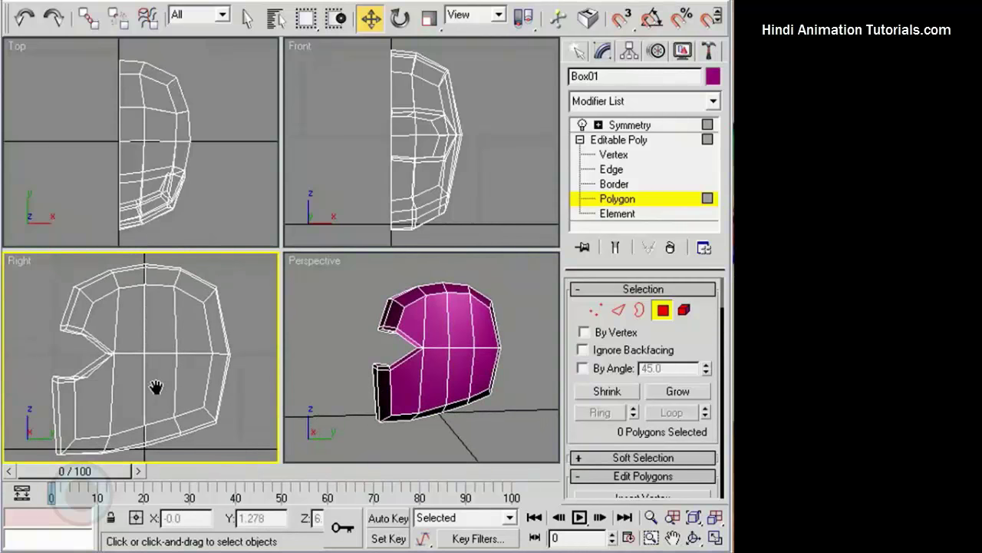
left_click(618, 311)
left_click_drag(90, 426, 90, 423)
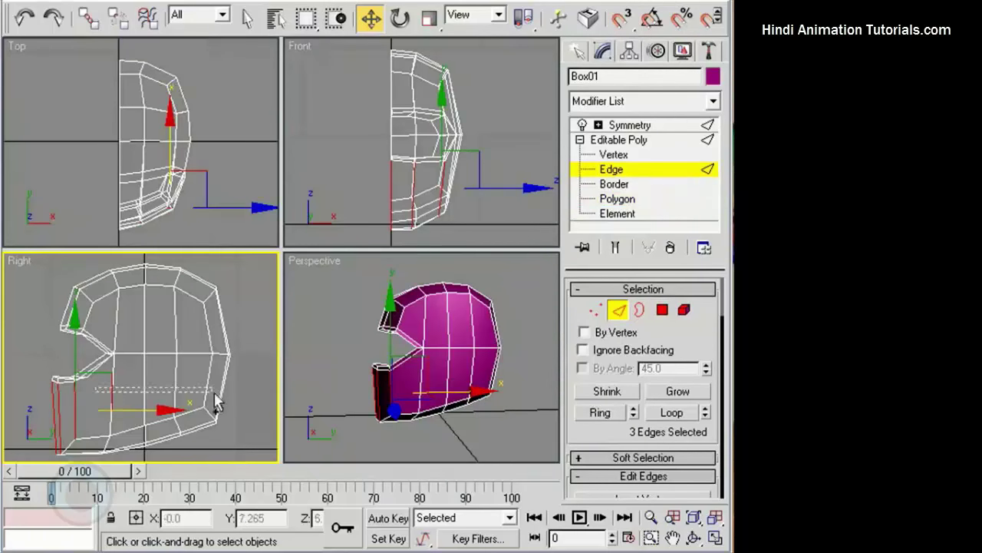
left_click_drag(215, 394, 233, 395, "ctrl")
left_click_drag(590, 442, 625, 270)
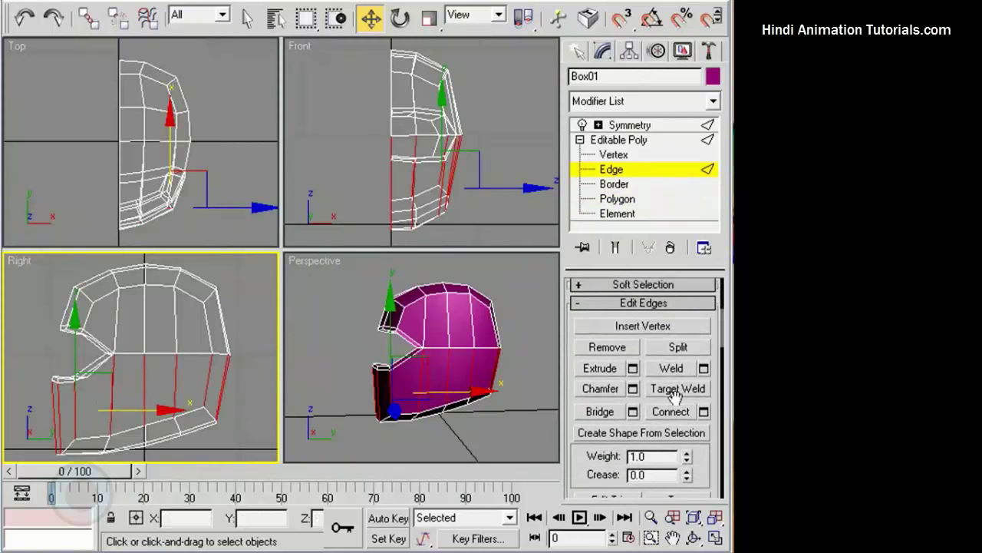
left_click(673, 412)
- At vertex level, raise the new loop's front vertices and the one below the visor corner in the Right view
left_click(621, 153)
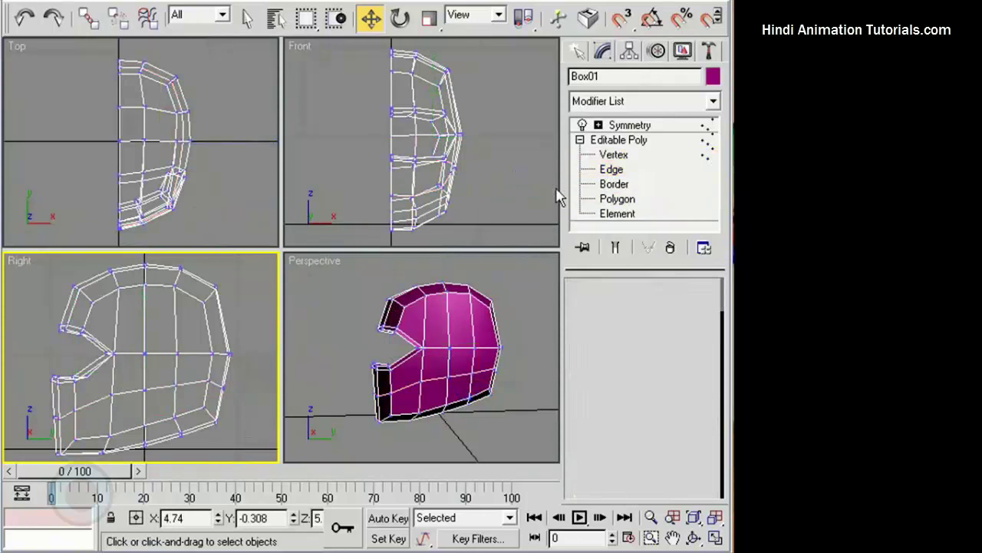
middle_click_drag(99, 397, 120, 375)
scroll(84, 398, "up", 2)
left_click_drag(93, 430, 95, 434)
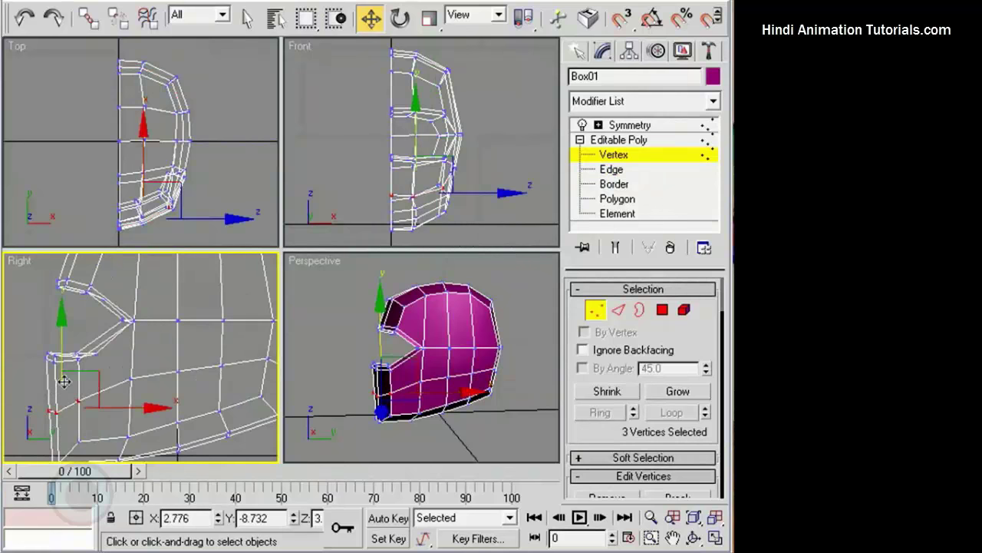
left_click(92, 415)
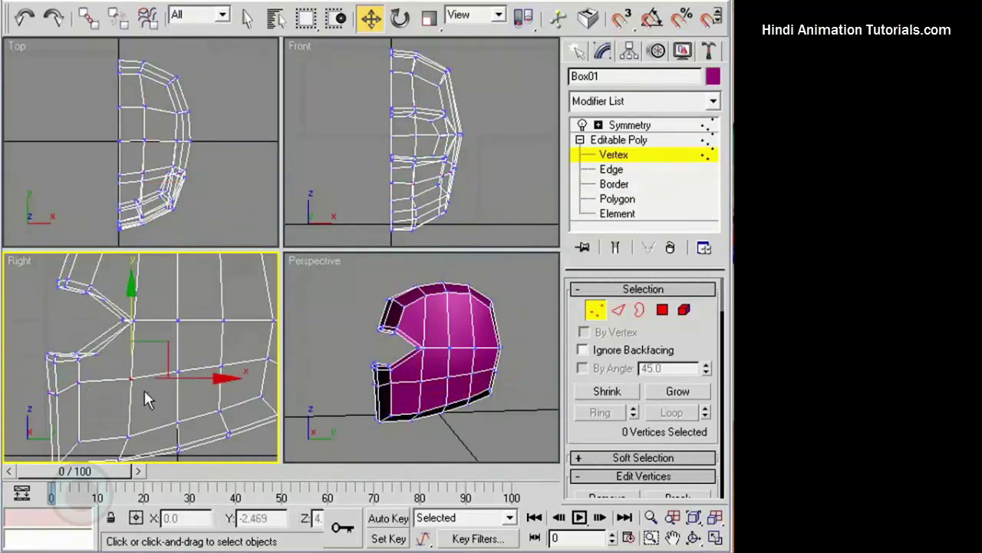
left_click_drag(133, 343, 133, 318)
key("ctrl+z")
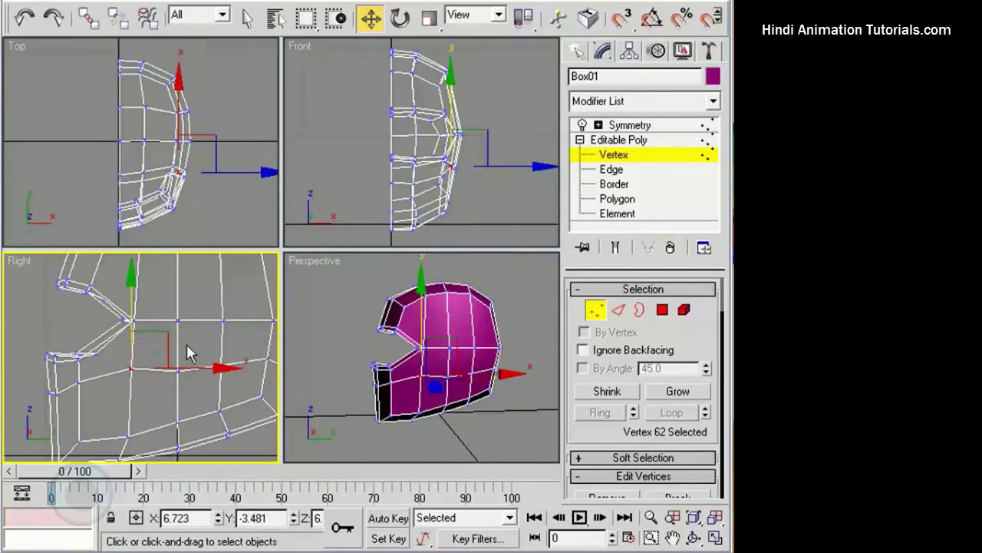
- Adjust the new loop's remaining side vertices slightly upward in the Right view to even out its curve
left_click(186, 345)
left_click_drag(164, 362, 233, 372)
key("ctrl+z")
left_click(234, 381)
left_click_drag(221, 329, 220, 323)
middle_click_drag(221, 321, 167, 314)
scroll(166, 314, "down", 2)
left_click(227, 370)
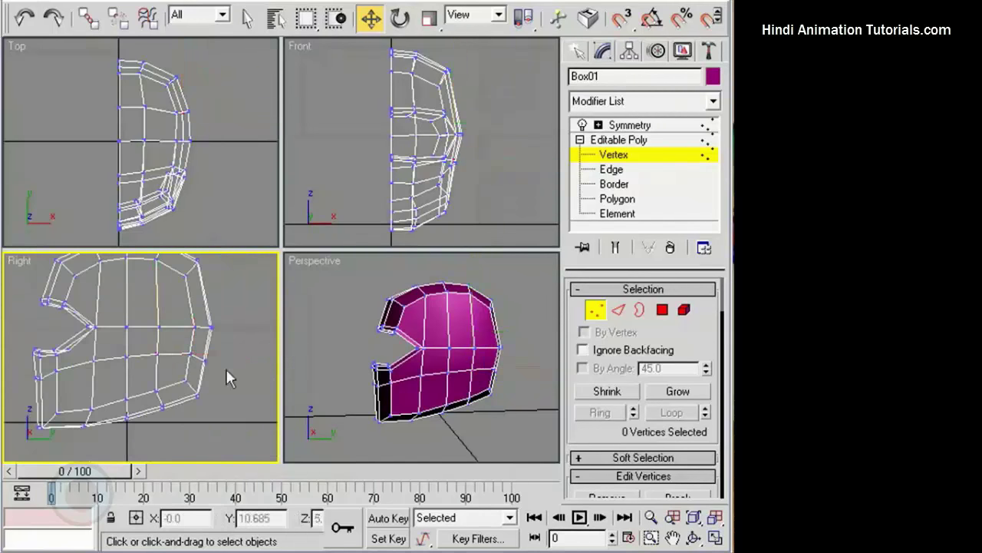
left_click_drag(189, 350, 223, 377)
key("ctrl+z")
left_click_drag(179, 347, 240, 358)
left_click(244, 374)
- Select the eight polygons of the band below the new loop and extrude them by Local Normal with height 1.0
left_click(663, 311)
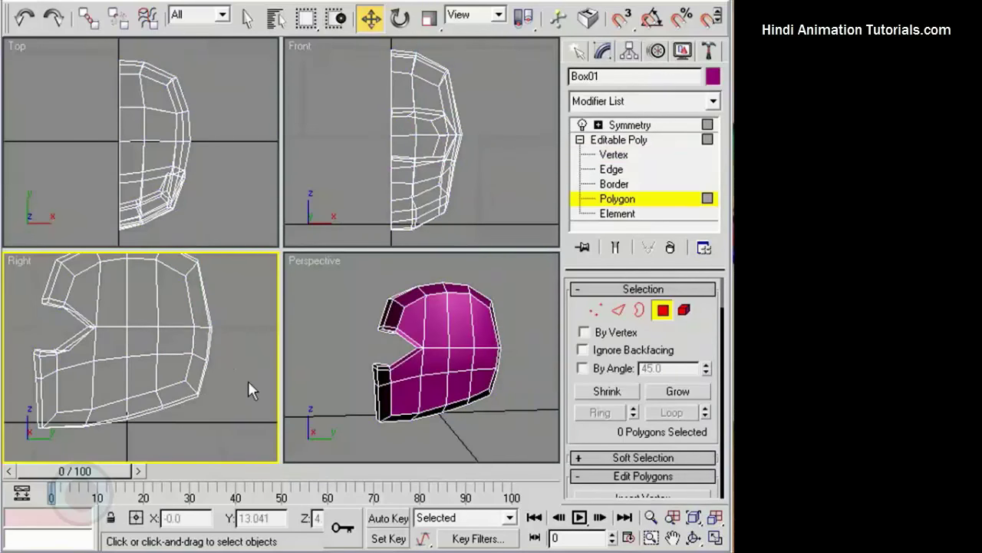
left_click_drag(184, 368, 167, 395)
left_click_drag(56, 400, 58, 401, "ctrl")
left_click(80, 390, "ctrl")
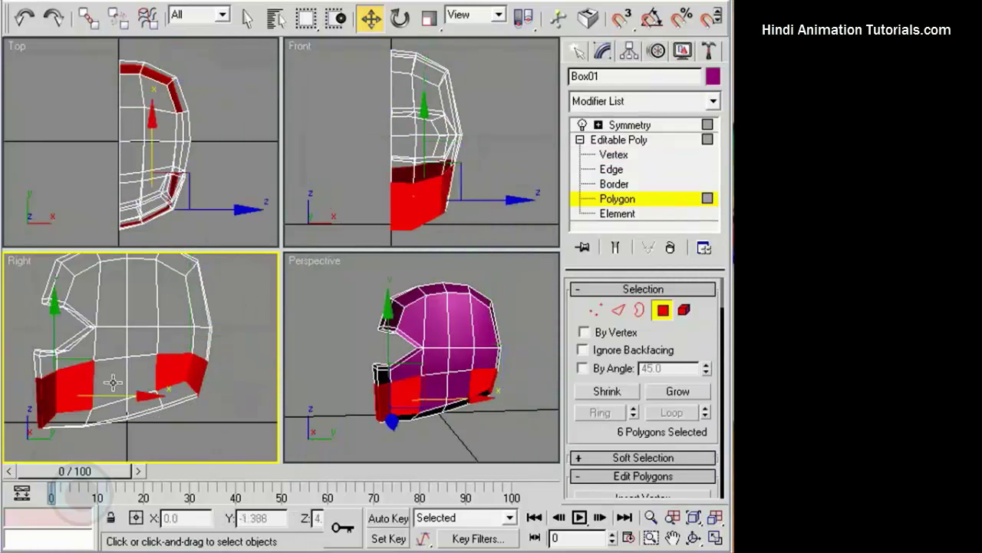
left_click(113, 383, "ctrl")
left_click(147, 374, "ctrl")
mouse_move(466, 406)
middle_mouse_down("alt")
mouse_move(318, 406)
mouse_move(478, 403)
middle_mouse_up("alt")
left_click_drag(617, 434, 599, 313)
left_click(633, 398)
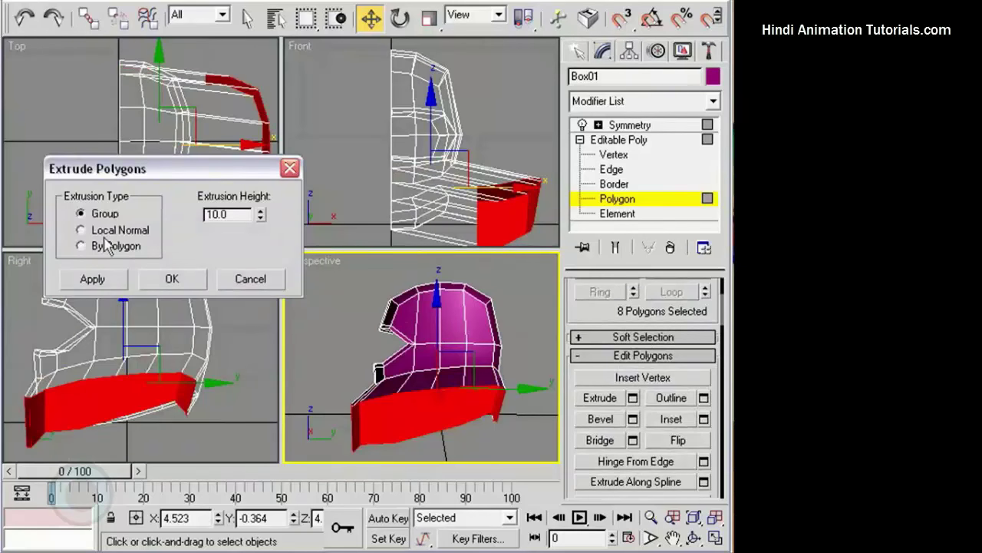
left_click(81, 229)
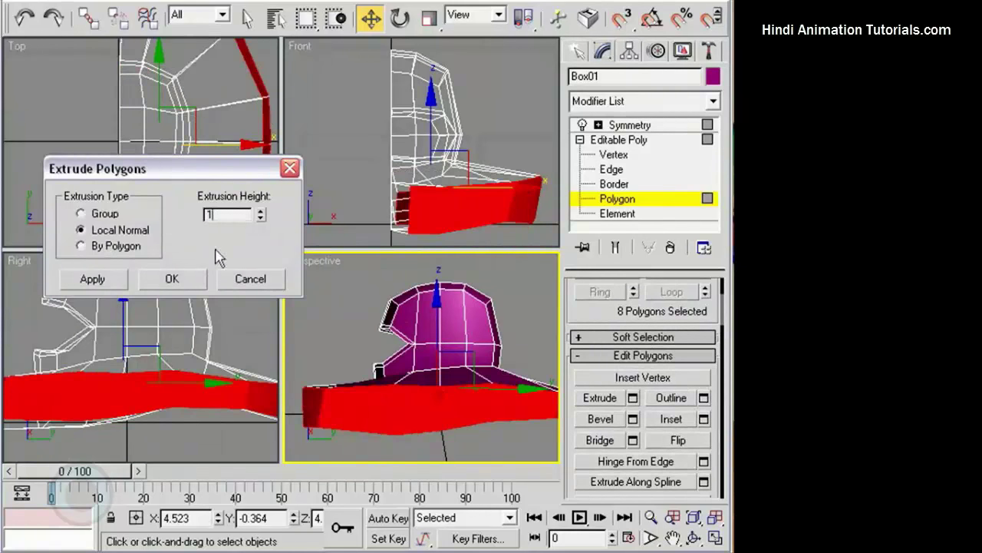
left_click(80, 282)
- Extrude the same band outward once more by Local Normal with a height below 1.0 and finish the extrusion
middle_click_drag(388, 371, 491, 397, "alt")
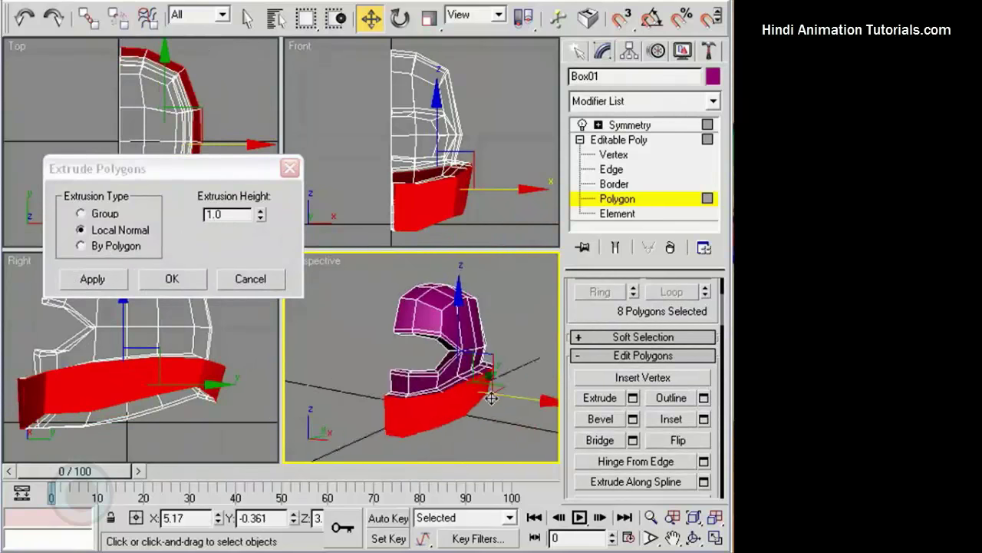
scroll(416, 376, "up", 2)
left_click_drag(221, 212, 131, 213)
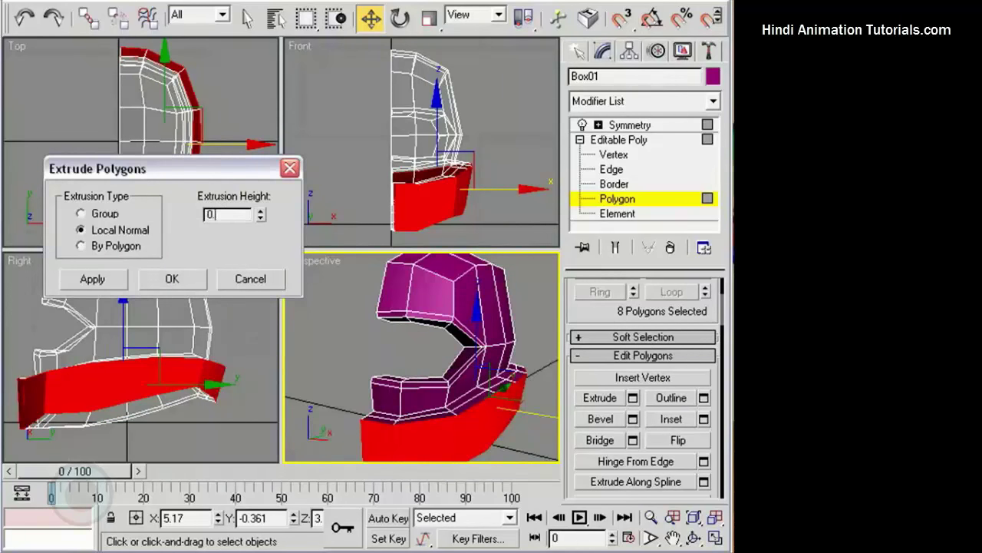
left_click(181, 279)
- Scale the extruded band down to about 94% on the X and Y axes in the Right view
middle_click_drag(142, 318, 176, 317)
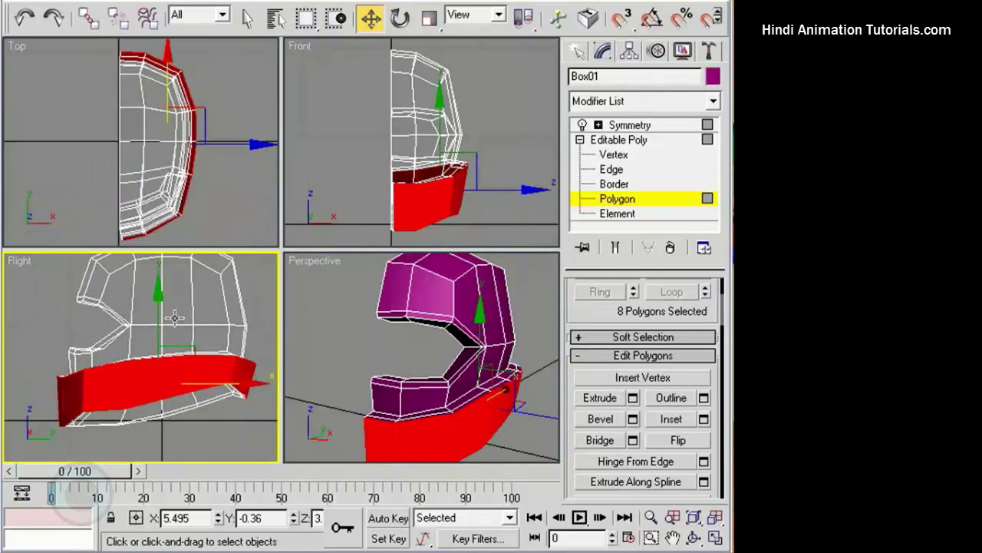
key("e")
key("r")
left_click_drag(158, 308, 157, 317)
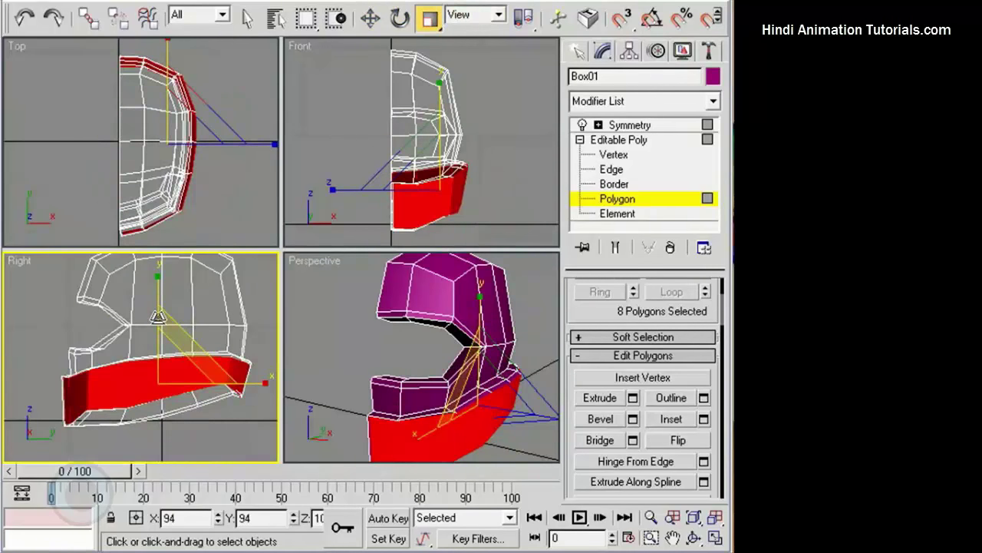
- Scale the band up slightly in the Top view, move it a little outward along X, and deselect it
middle_click_drag(194, 163, 183, 171)
left_click_drag(166, 134, 164, 126)
key("w")
left_click_drag(221, 150, 225, 151)
left_click(250, 117)
- Try to raise the three upper front vertices of the band at the centre line in the Perspective view
middle_click_drag(446, 393, 509, 366, "alt")
left_click(618, 157)
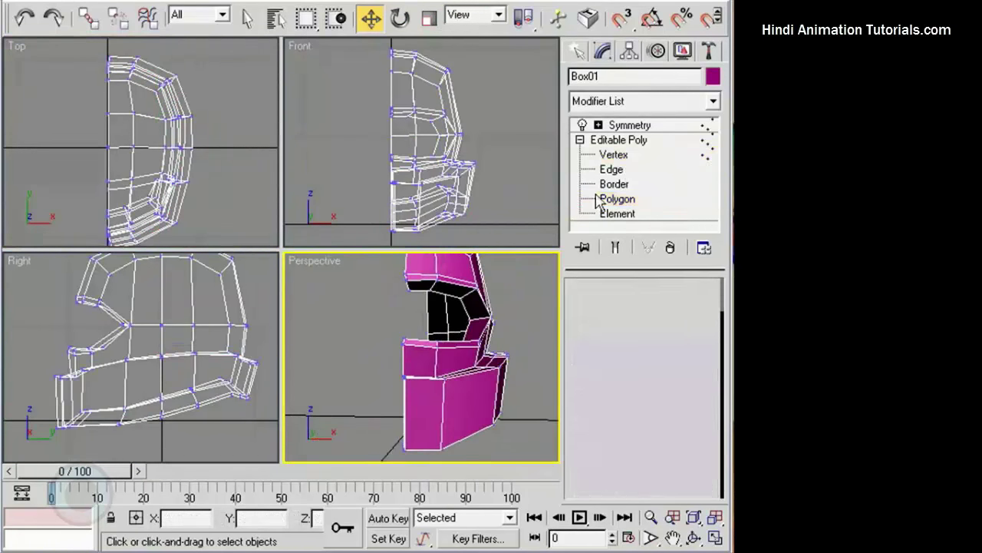
scroll(469, 383, "up", 4)
left_click_drag(392, 363, 413, 378)
left_click_drag(400, 321, 400, 309)
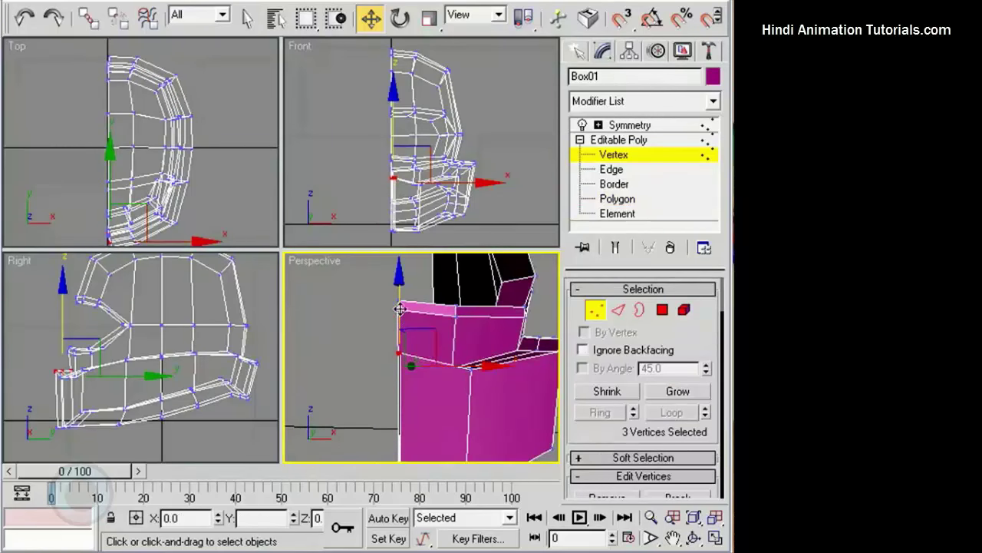
- Select the outer vertices along the band's top edge from front to back, lower them slightly, and deselect them
middle_click_drag(398, 338, 386, 377, "alt")
scroll(414, 335, "down", 3)
scroll(459, 358, "up", 3)
left_click(400, 320)
left_click(399, 330)
left_click(463, 318, "ctrl")
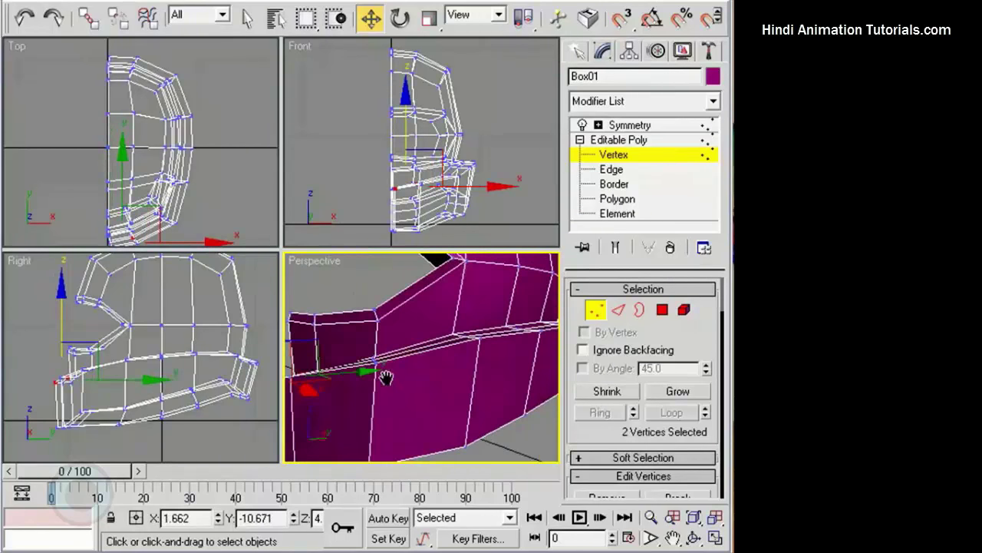
left_click(378, 363, "ctrl")
left_click(481, 339, "ctrl")
middle_click_drag(507, 348, 364, 342, "alt")
left_click(461, 336, "ctrl")
left_click(384, 343, "ctrl")
left_click(345, 346, "ctrl")
left_click(461, 363, "ctrl")
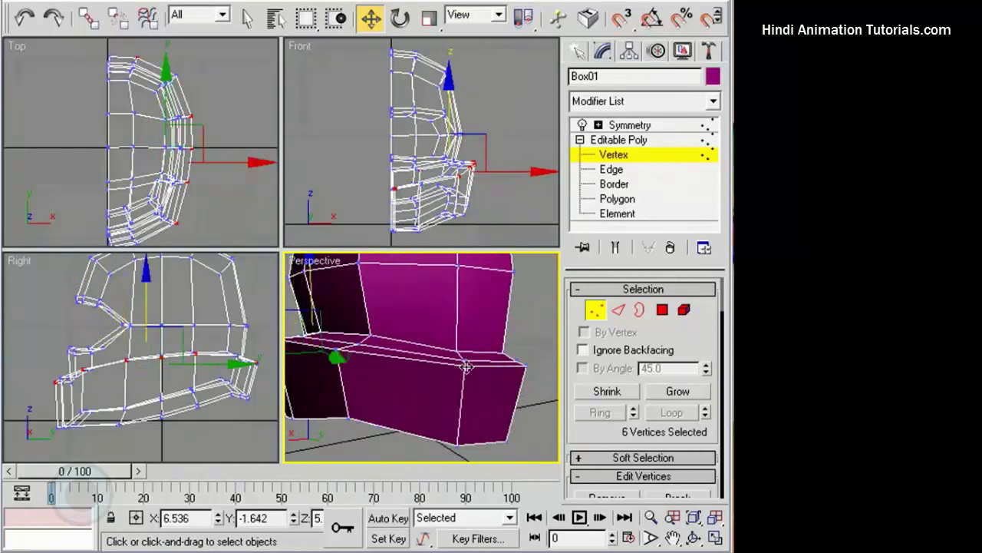
middle_click_drag(501, 371, 456, 371, "alt")
left_click(444, 368, "ctrl")
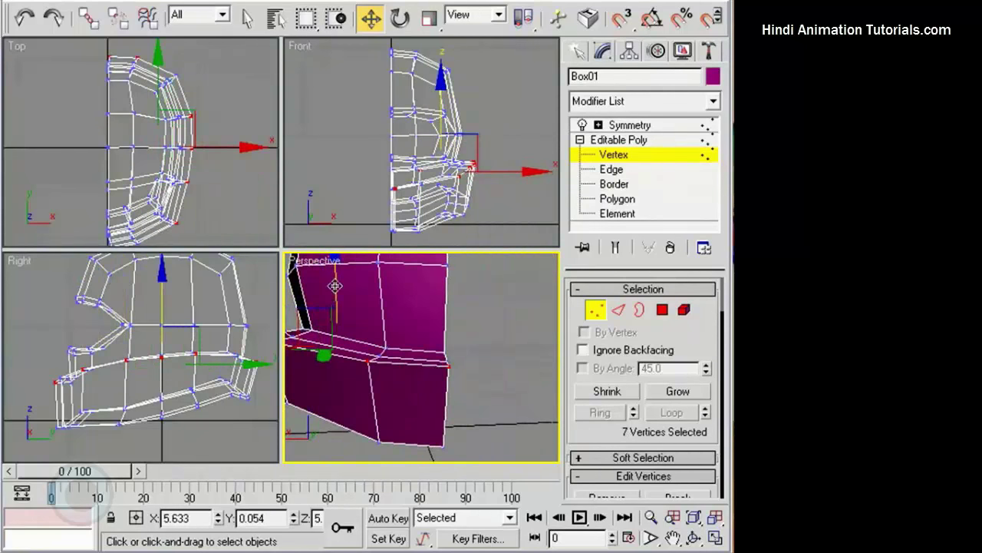
left_click_drag(335, 285, 335, 292)
left_click(404, 370)
- Lower one more vertex on the band's top edge slightly, deselect it, and leave vertex editing
middle_click_drag(406, 371, 516, 367, "alt")
left_click(432, 369)
left_click_drag(445, 350, 444, 353)
left_click(436, 328)
middle_click_drag(436, 328, 338, 348, "alt")
left_click(595, 310)
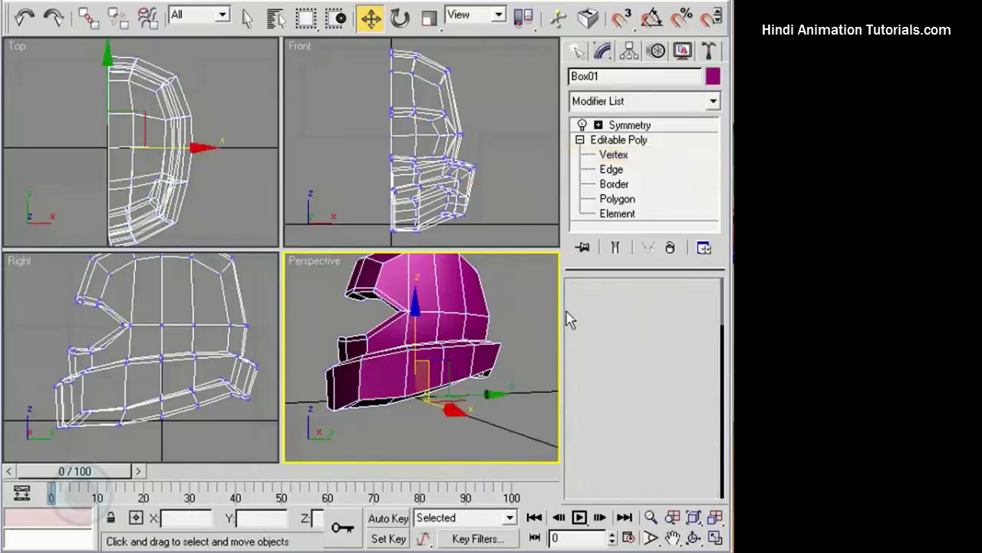
- Delete the polygons closing the band's front end on the mirror plane
left_click(531, 323)
scroll(429, 342, "down", 3)
middle_click_drag(429, 342, 675, 328, "alt")
left_click(463, 330)
left_click(623, 155)
scroll(491, 307, "up", 4)
left_click(663, 309)
middle_click_drag(539, 345, 516, 383, "alt")
left_click(437, 371)
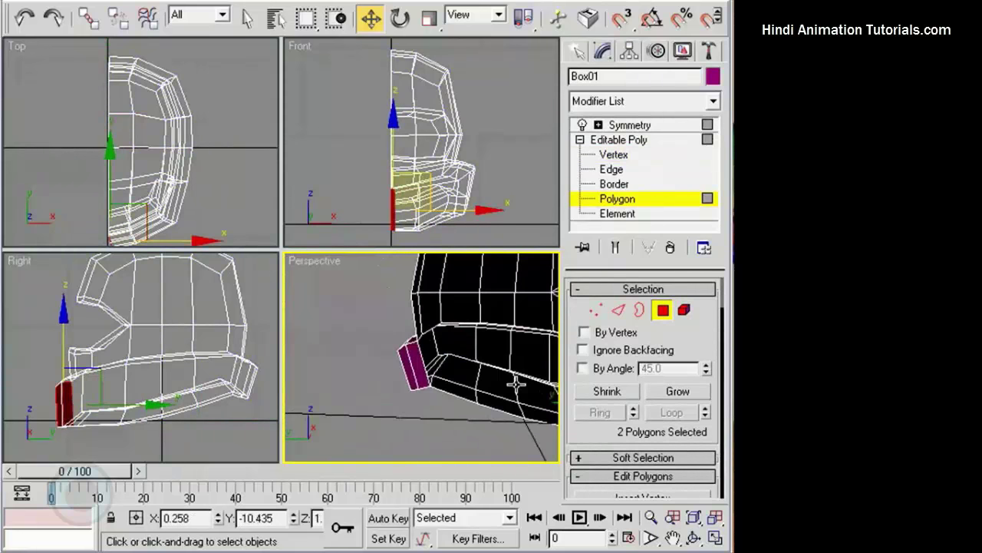
left_click(419, 371, "ctrl")
middle_click_drag(454, 371, 293, 369, "alt")
scroll(327, 358, "down", 3)
key("Delete")
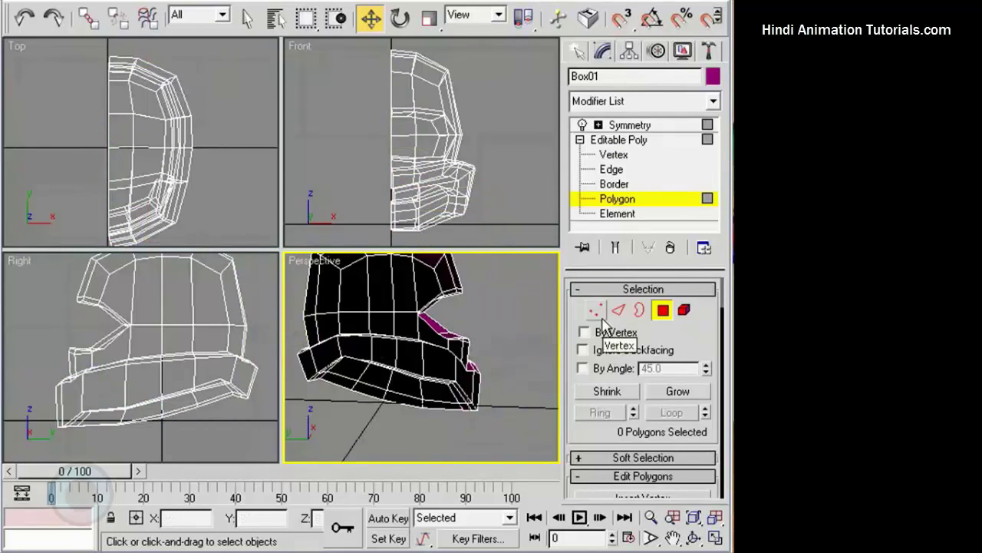
- Select all vertices along the half's centre line in the Front view, move them slightly along X to the mirror line, and leave vertex editing
left_click(602, 317)
middle_click_drag(411, 132, 412, 143)
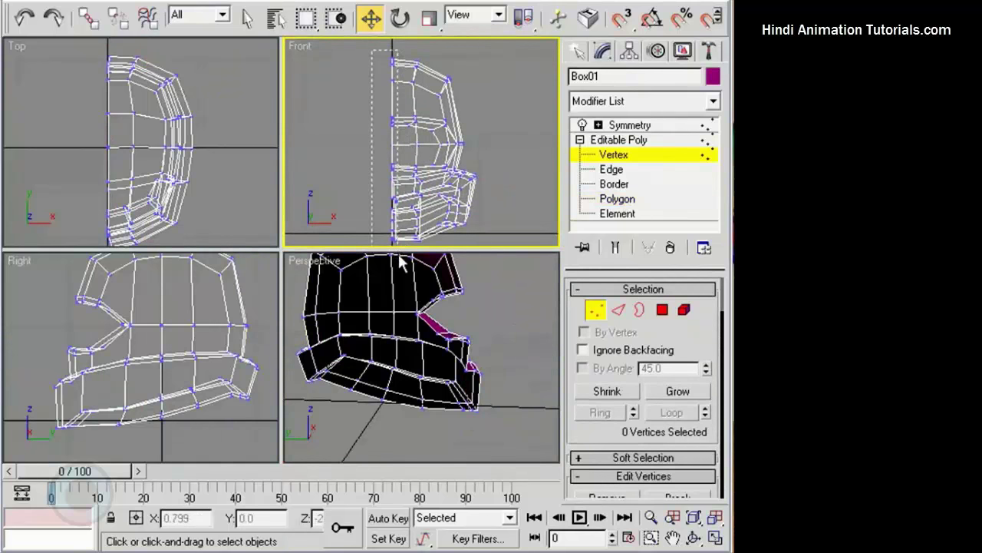
left_click_drag(399, 257, 397, 257)
key("r")
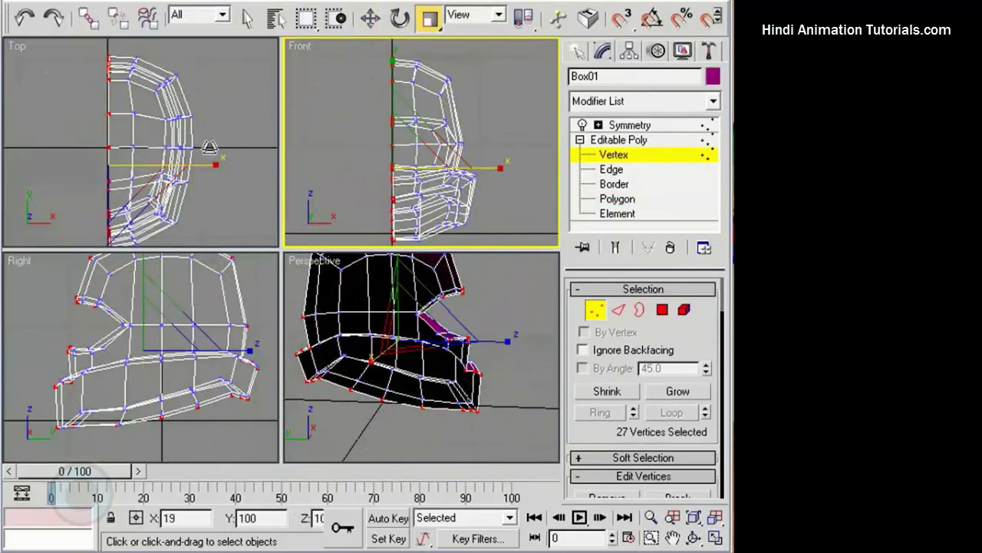
scroll(422, 156, "up", 2)
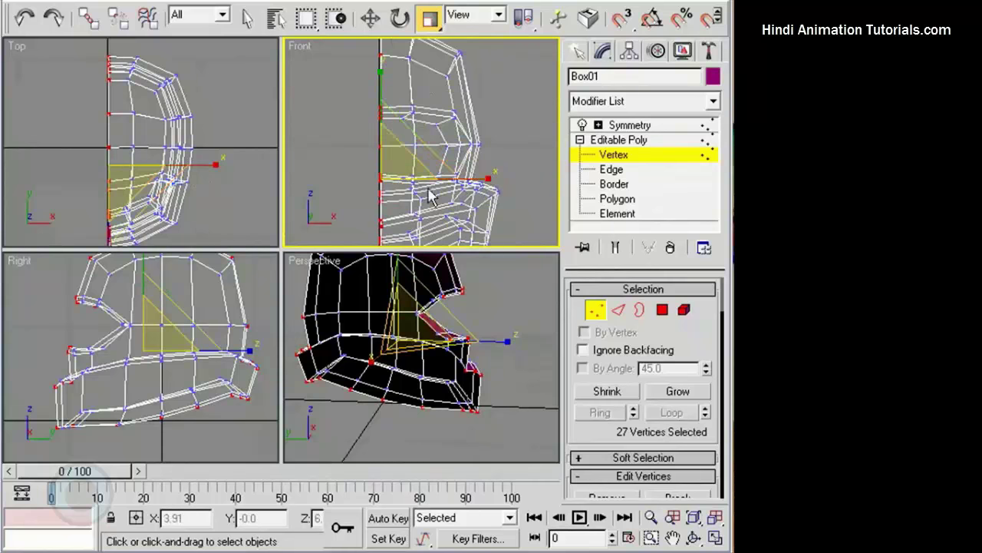
middle_click_drag(430, 193, 442, 153)
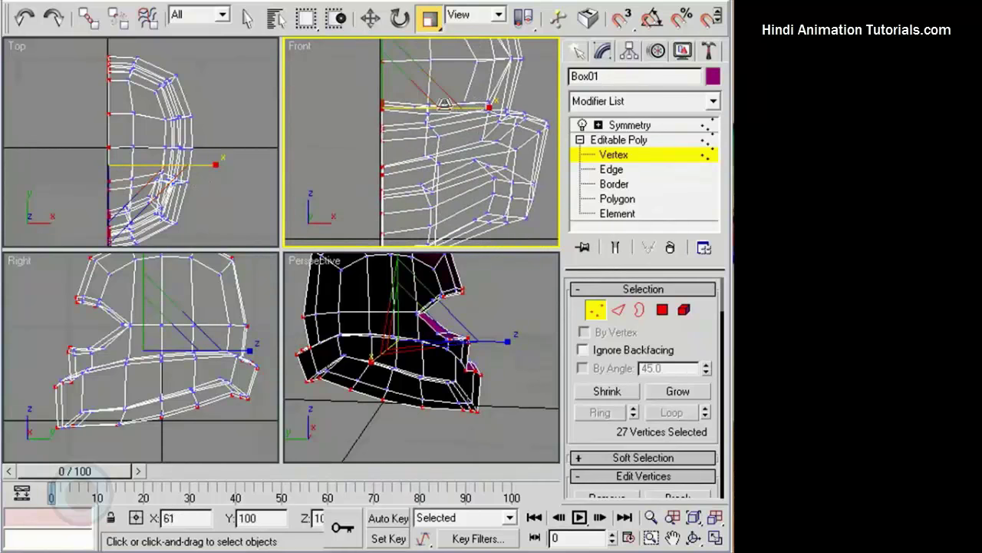
scroll(502, 127, "up", 2)
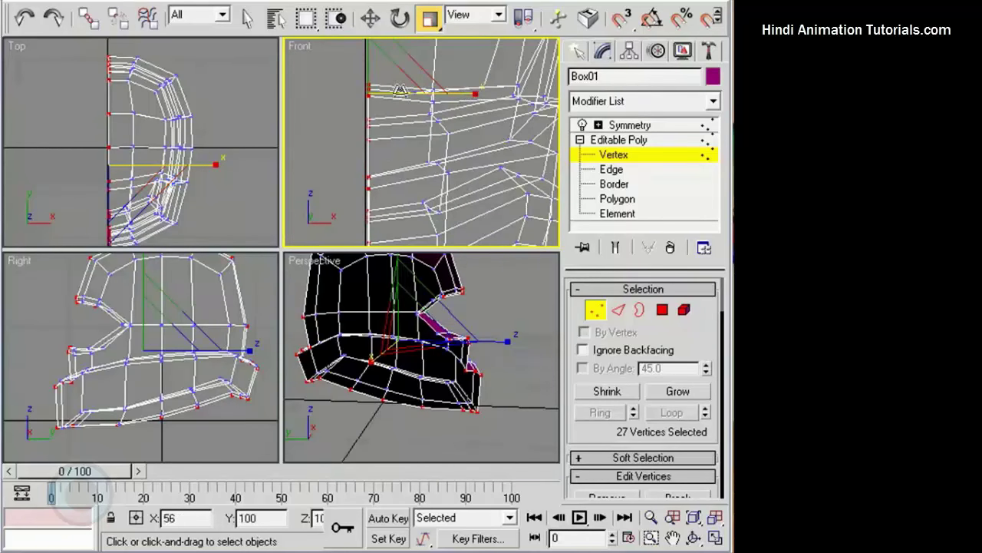
scroll(342, 115, "up", 2)
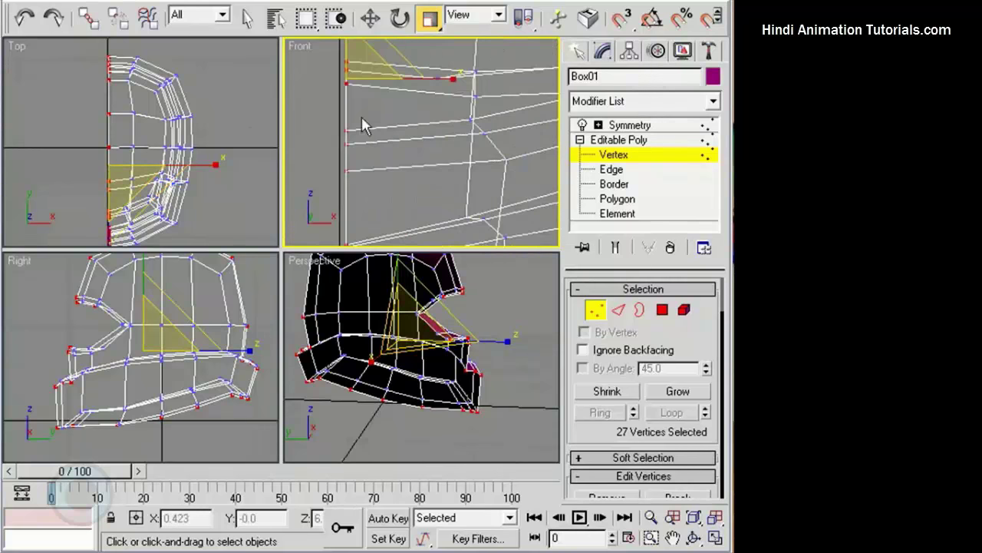
scroll(422, 209, "up", 4)
middle_click_drag(362, 117, 506, 68)
key("w")
left_click_drag(518, 97, 498, 94)
scroll(452, 97, "down", 5)
middle_click_drag(448, 103, 429, 96)
scroll(430, 96, "down", 5)
left_click(522, 164)
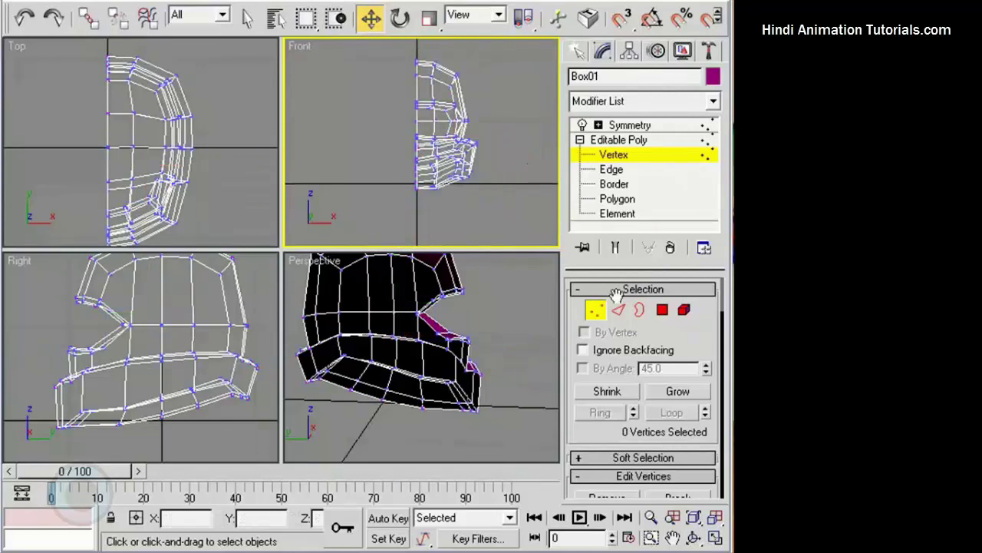
left_click(596, 309)
left_click(517, 311)
- Lower the three centre-line vertices of the visor opening's upper edge in the Front view
middle_click_drag(495, 323, 283, 324, "alt")
middle_click_drag(217, 327, 212, 362)
scroll(212, 362, "down", 3)
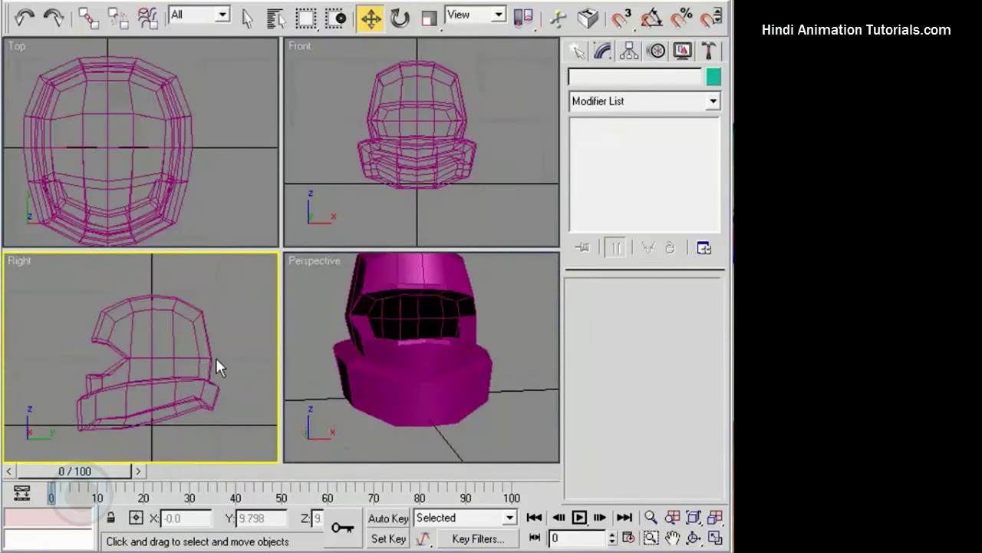
middle_click_drag(438, 363, 364, 378, "alt")
left_click(384, 377)
left_click(615, 155)
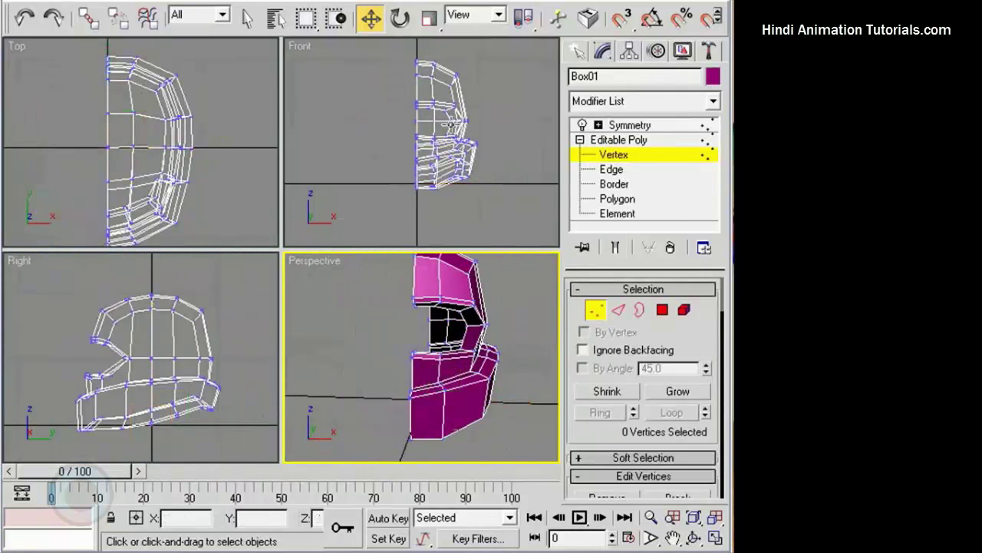
scroll(455, 138, "up", 4)
left_click_drag(394, 74, 431, 102)
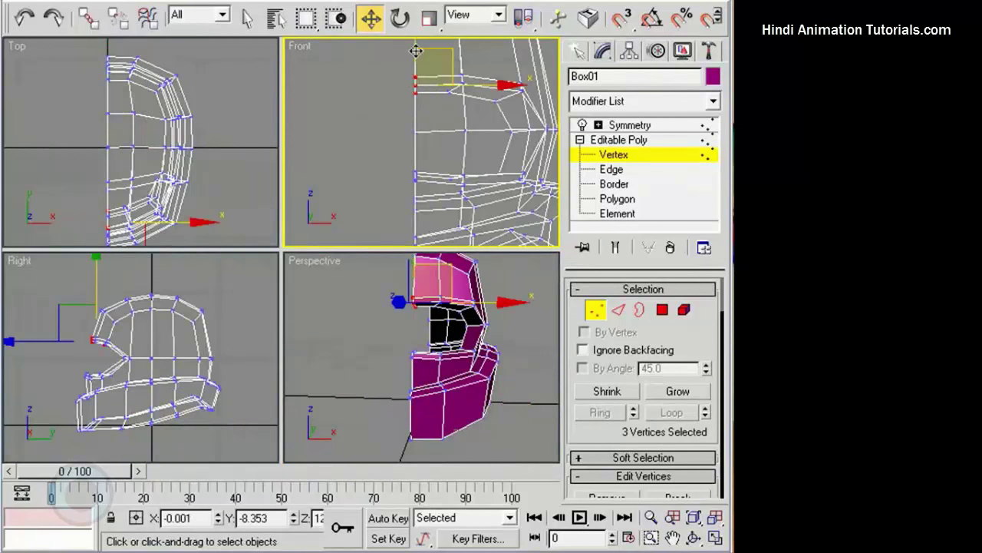
left_click_drag(415, 52, 415, 82)
- Lower the three vertices next to the centre line on the visor opening's upper edge slightly
scroll(477, 421, "up", 2)
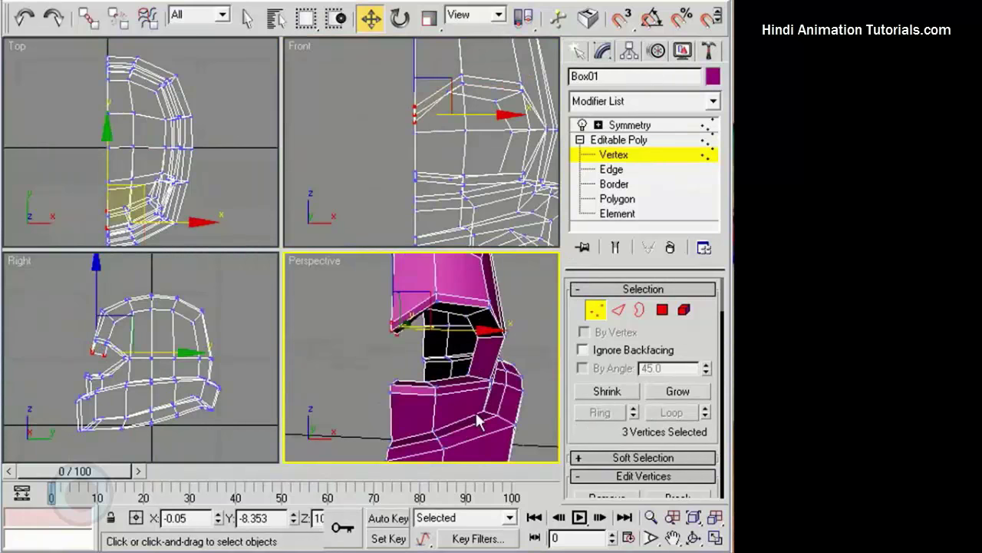
middle_click_drag(482, 106, 471, 125)
left_click_drag(467, 120, 468, 122)
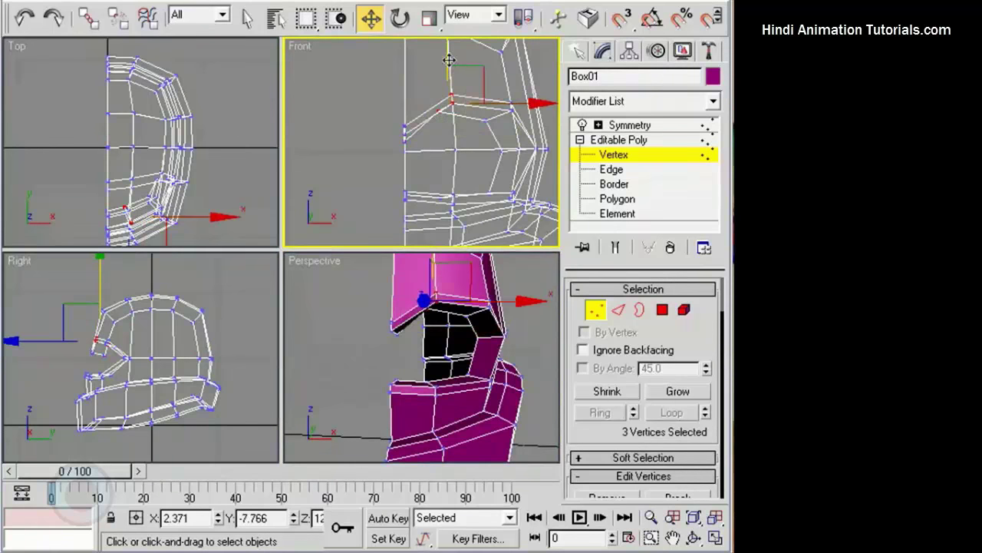
left_click_drag(448, 60, 446, 74)
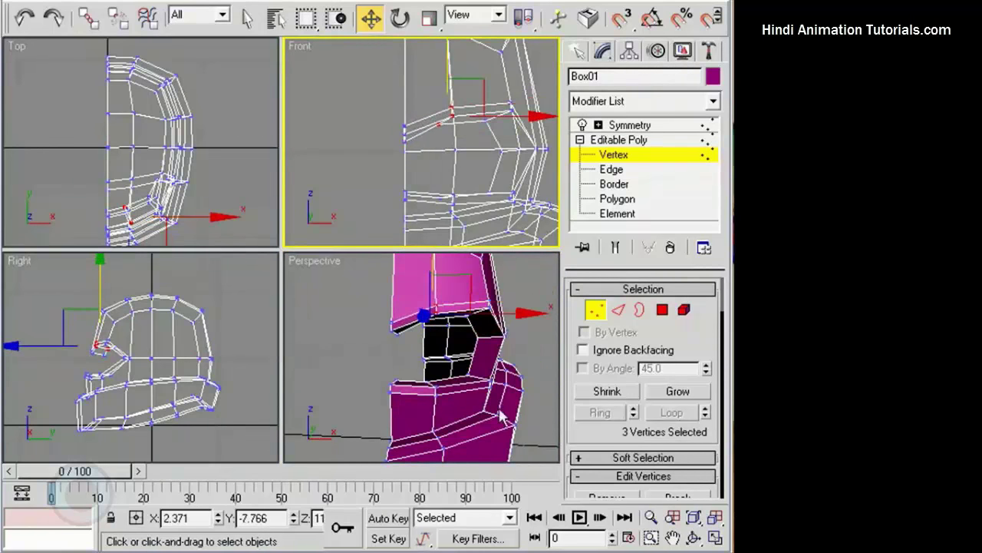
- Raise the centre-line vertices of the visor opening's lower edge in the Front view and deselect them
middle_click_drag(500, 417, 481, 393, "alt")
left_click_drag(384, 184, 428, 219)
left_click_drag(406, 152, 405, 131)
left_click(470, 187)
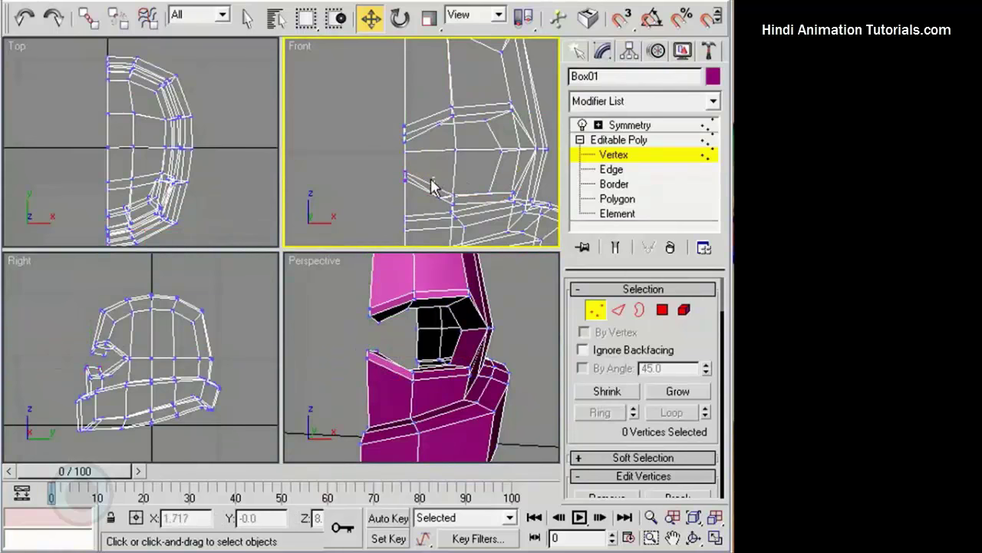
- Raise the three vertices next to the centre line on the visor opening's lower edge slightly, and leave vertex editing
left_click_drag(468, 205, 467, 203)
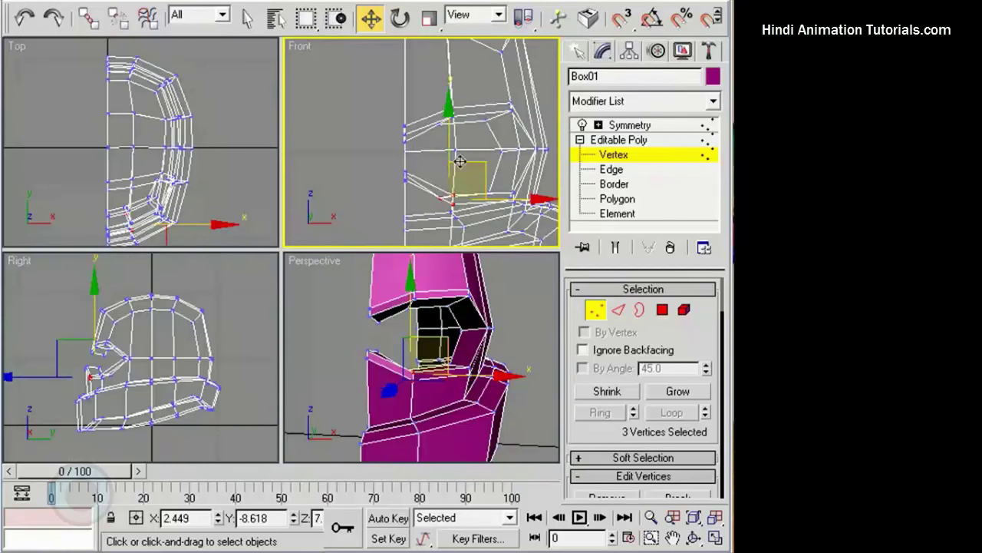
left_click_drag(450, 159, 449, 143)
left_click(597, 313)
- Deselect the helmet and examine its mirrored shape and visor opening from the front and sides
middle_click_drag(454, 319, 451, 316)
scroll(451, 316, "down", 5)
left_click(509, 330)
middle_click_drag(509, 330, 330, 342, "alt")
scroll(493, 103, "down", 4)
middle_click_drag(493, 103, 483, 74)
middle_click_drag(482, 321, 649, 320, "alt")
middle_click_drag(512, 339, 462, 357, "alt")
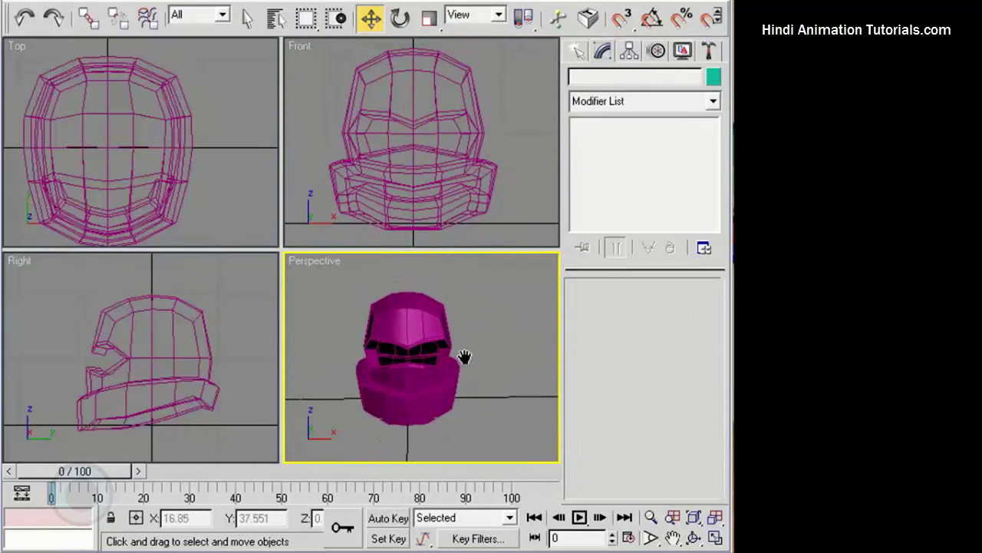
middle_click_drag(204, 360, 166, 363)
scroll(167, 364, "up", 4)
middle_click_drag(459, 342, 385, 325, "alt")
- Apply a TurboSmooth modifier to the helmet above Symmetry and deselect it
left_click(441, 320)
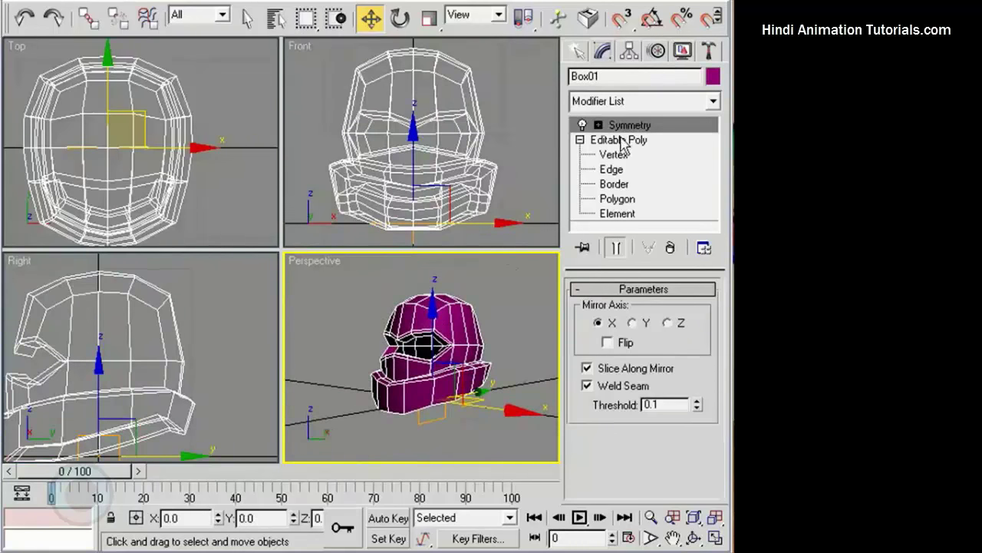
left_click(581, 140)
left_click(713, 100)
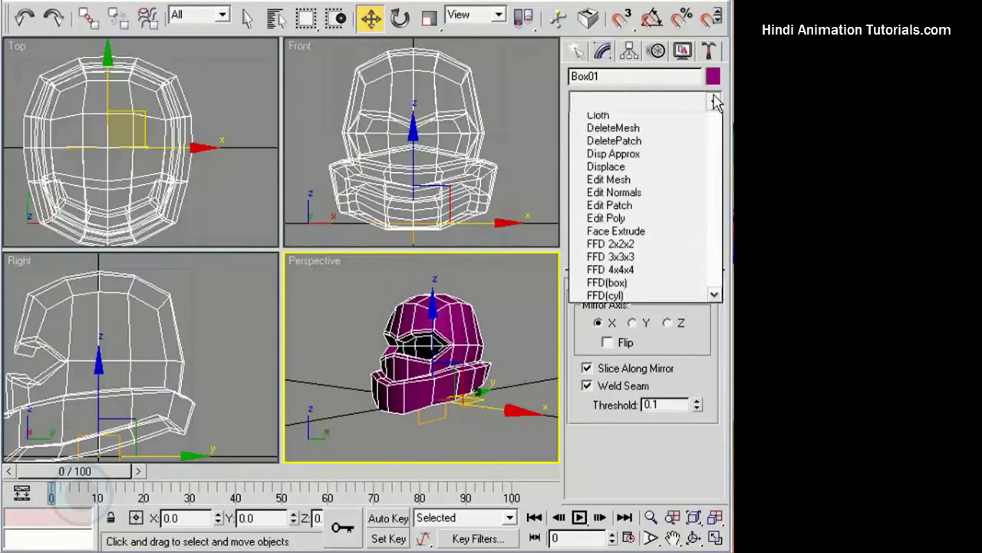
left_click_drag(719, 171, 718, 430)
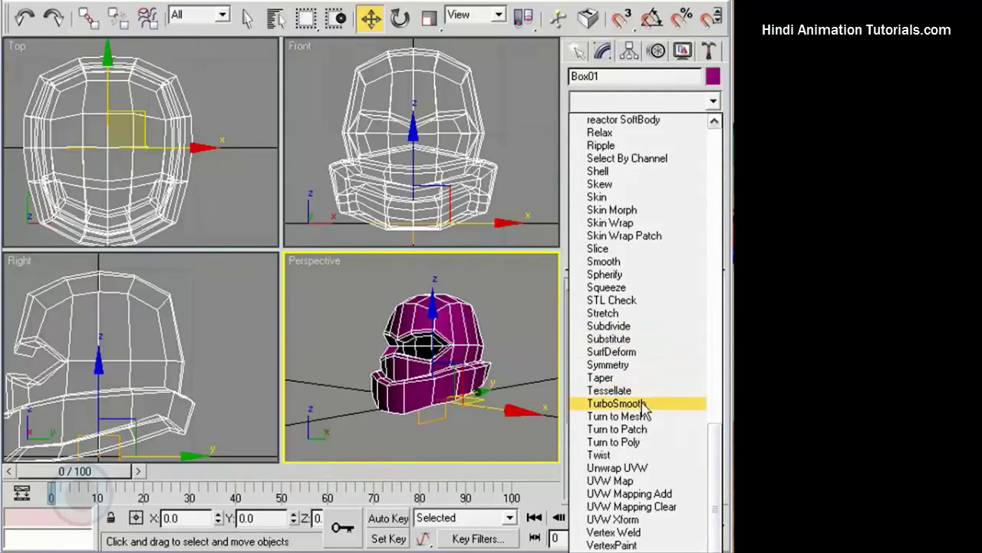
left_click(643, 403)
left_click(527, 345)
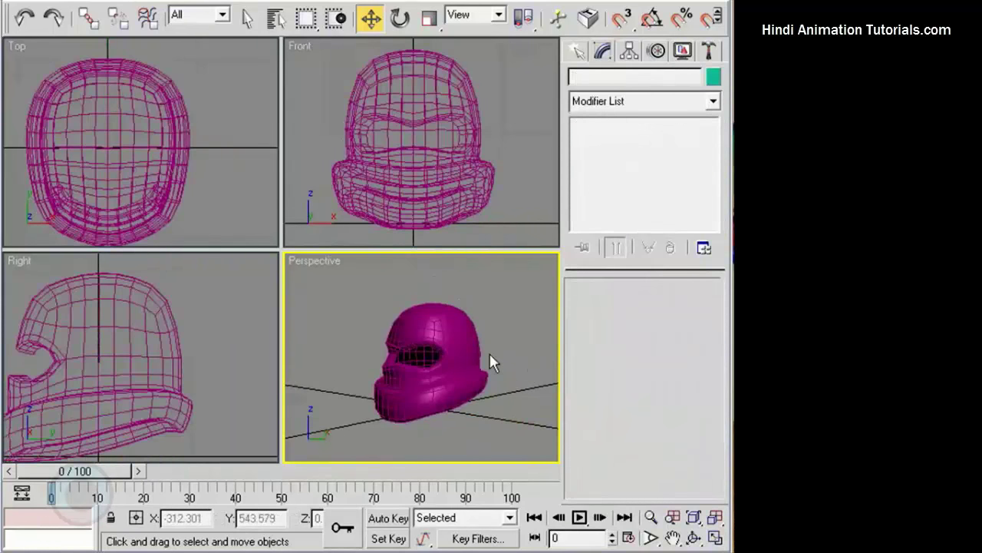
- Set the helmet's TurboSmooth iterations to 2, deselect it, and check the smoothed surface
mouse_move(492, 362)
middle_mouse_down("alt")
mouse_move(454, 353)
mouse_move(606, 362)
mouse_move(184, 358)
mouse_move(485, 364)
middle_mouse_up("alt")
scroll(455, 338, "up", 3)
middle_click_drag(469, 330, 469, 323)
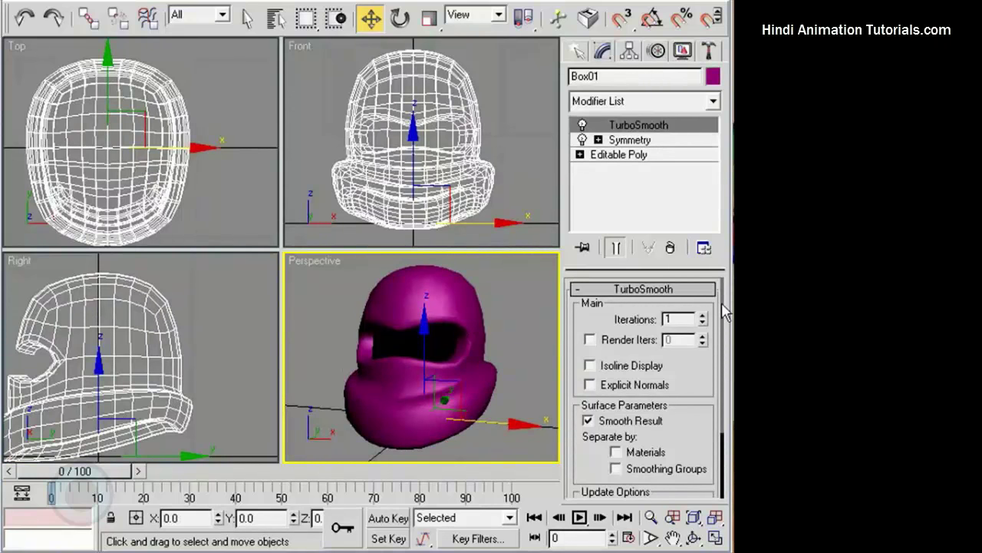
left_click(702, 315)
left_click(503, 338)
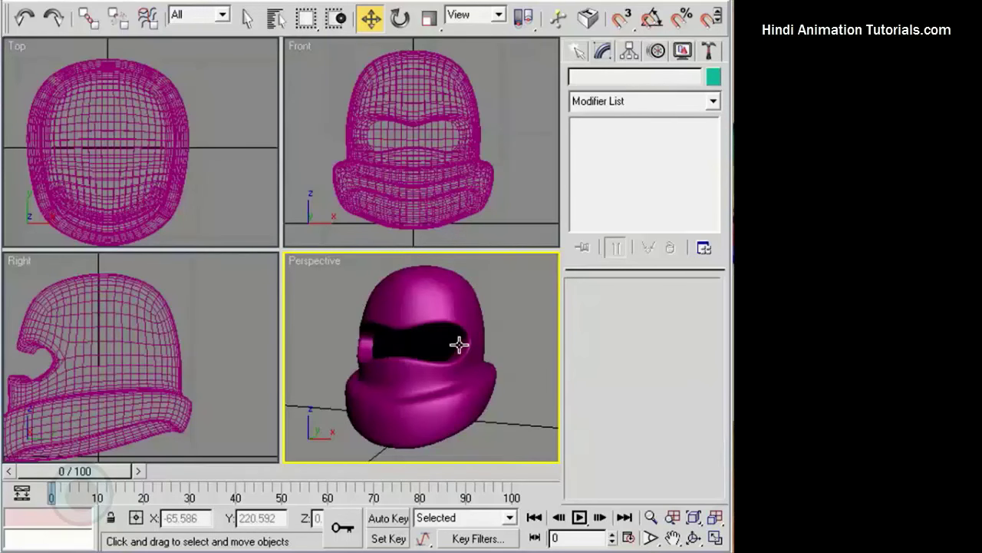
mouse_move(459, 344)
middle_mouse_down("alt")
mouse_move(564, 342)
mouse_move(346, 342)
mouse_move(432, 320)
mouse_move(350, 343)
mouse_move(561, 341)
mouse_move(351, 344)
mouse_move(396, 328)
mouse_move(351, 342)
mouse_move(555, 340)
mouse_move(410, 340)
mouse_move(459, 345)
middle_mouse_up("alt")
middle_click_drag(378, 341, 351, 343, "alt")
- Select the helmet, compare its base cage with the smoothed result, and show edged faces in the Perspective view
left_click(434, 320)
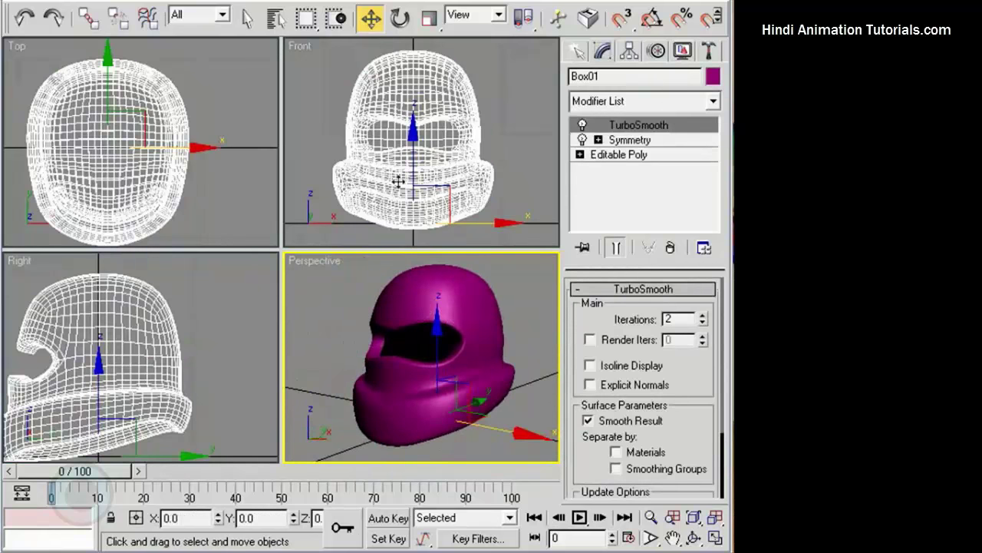
left_click(639, 154)
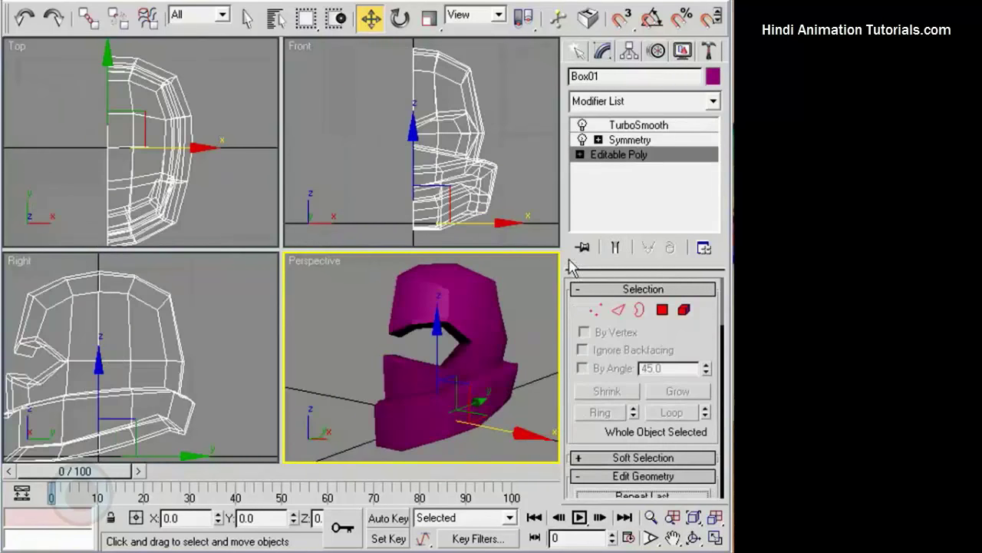
scroll(474, 339, "up", 3)
middle_click_drag(432, 336, 449, 336)
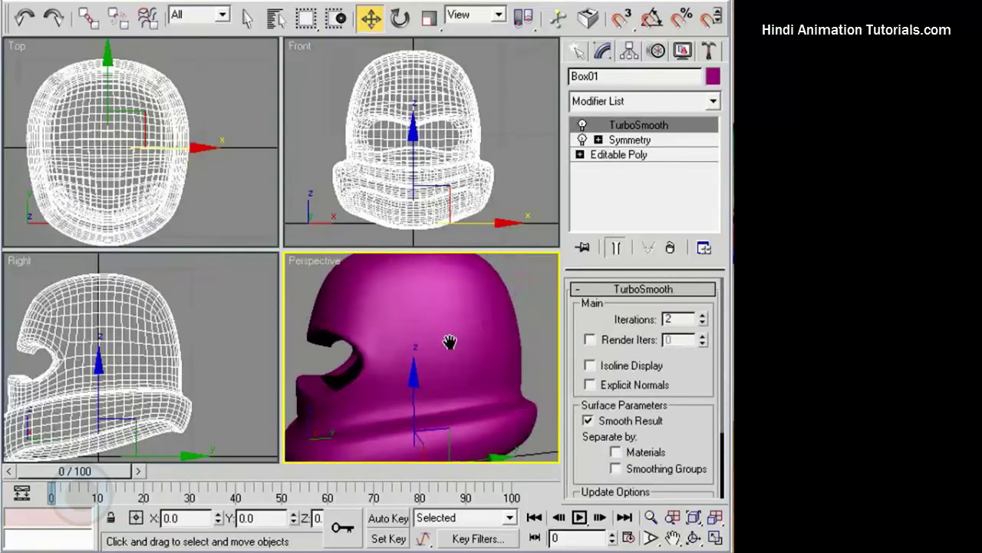
key("F4")
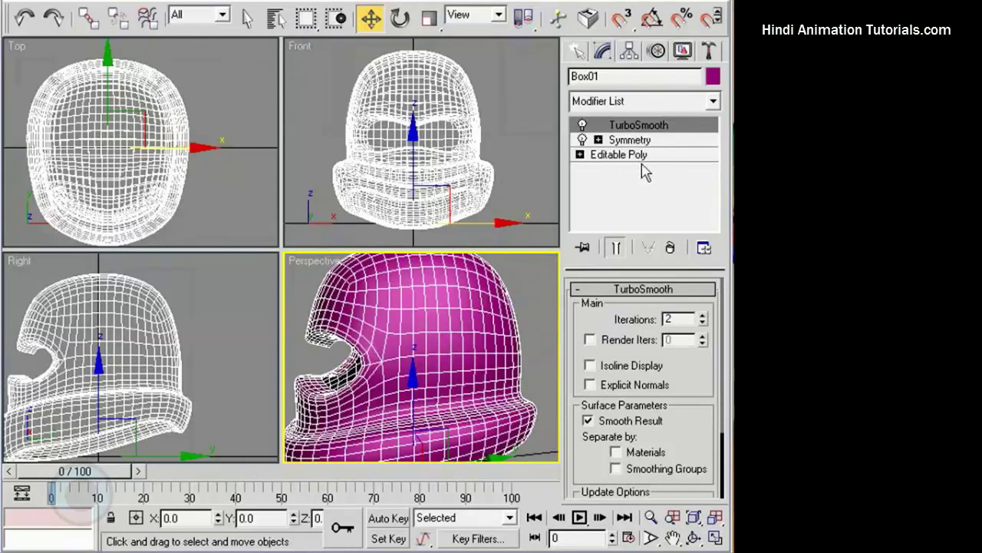
- Connect the vertex at the visor opening's rear corner diagonally to a vertex on the band's top edge in the Editable Poly
left_click(627, 156)
middle_click_drag(172, 354, 222, 351)
scroll(161, 354, "up", 3)
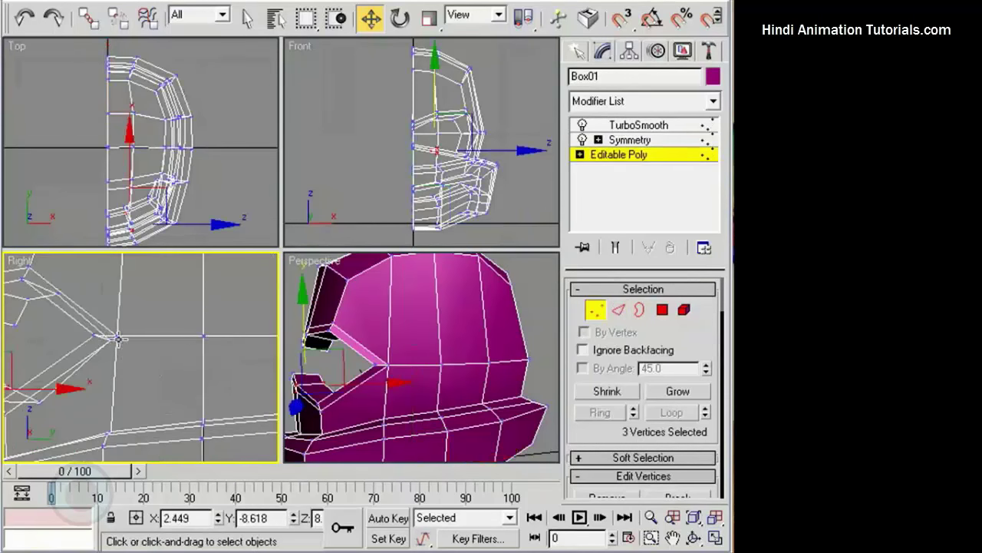
left_click(117, 338)
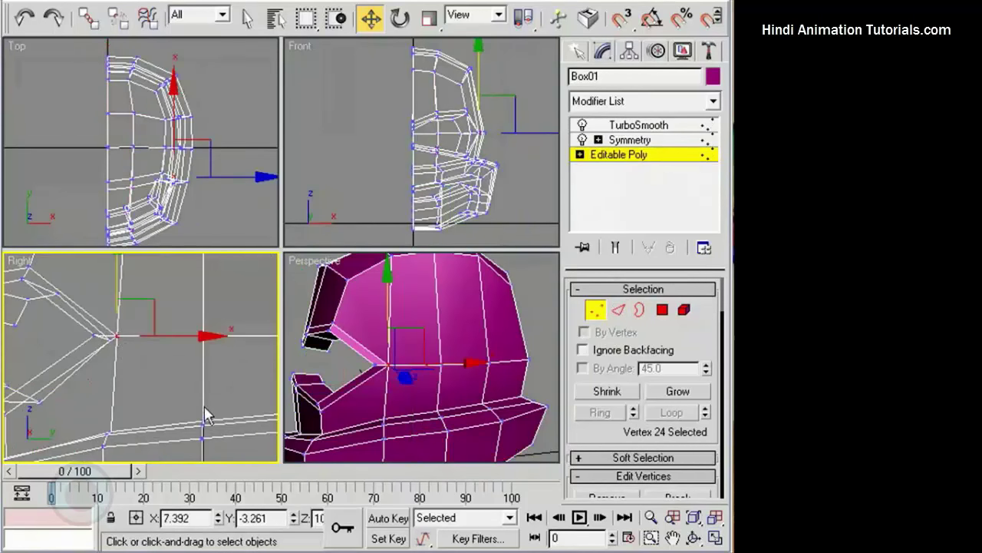
left_click(202, 430, "ctrl")
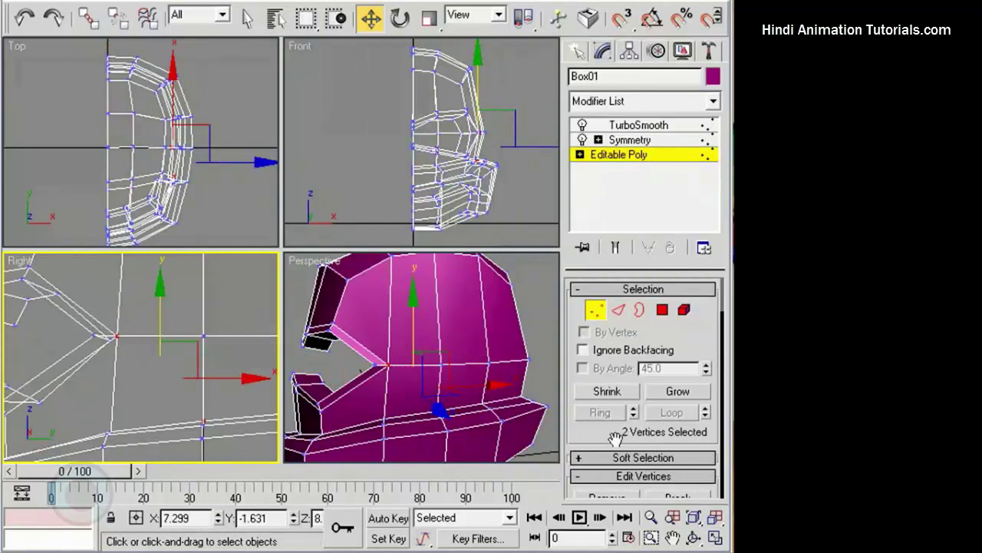
left_click_drag(615, 438, 613, 319)
left_click(661, 435)
middle_click_drag(376, 351, 374, 372)
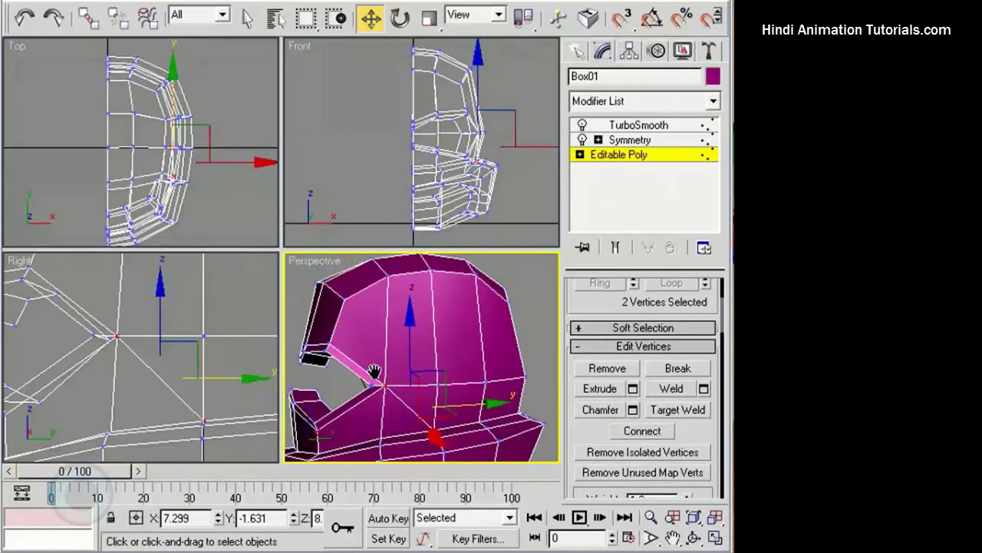
- Bevel the triangular polygon behind the visor opening by Local Normal with height 0 and an outline amount of -0.2
left_click_drag(611, 303, 621, 464)
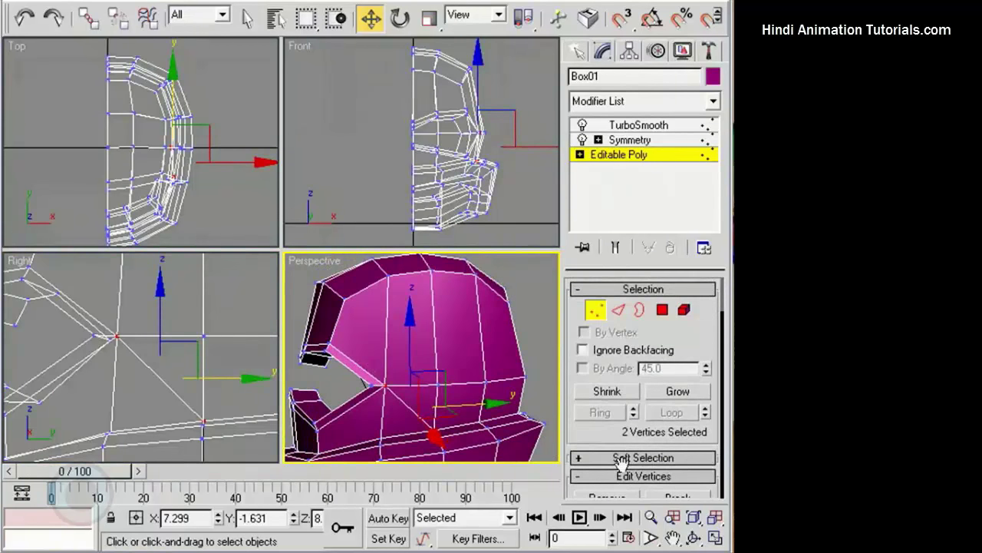
left_click(663, 314)
middle_click_drag(154, 351, 160, 337)
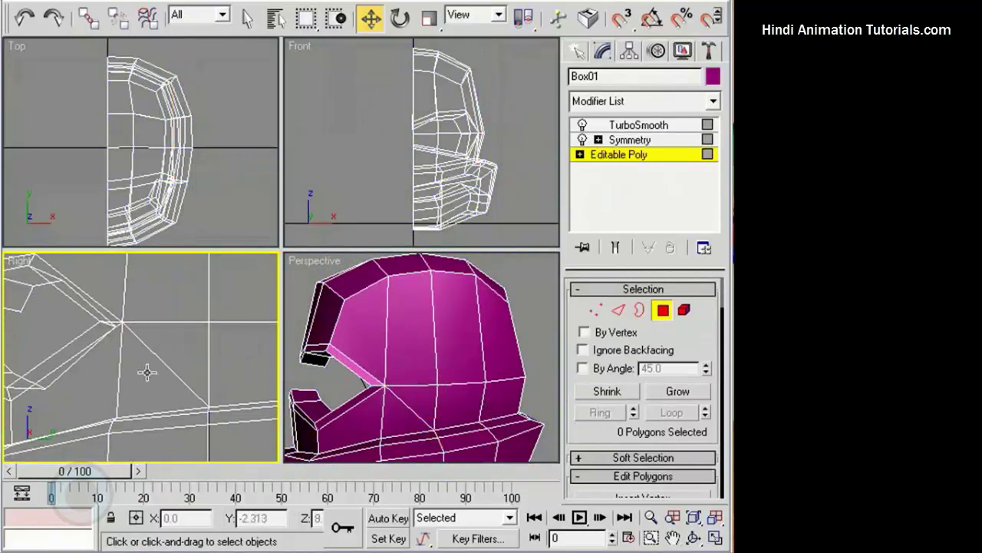
left_click(147, 373)
left_click_drag(657, 335, 679, 229)
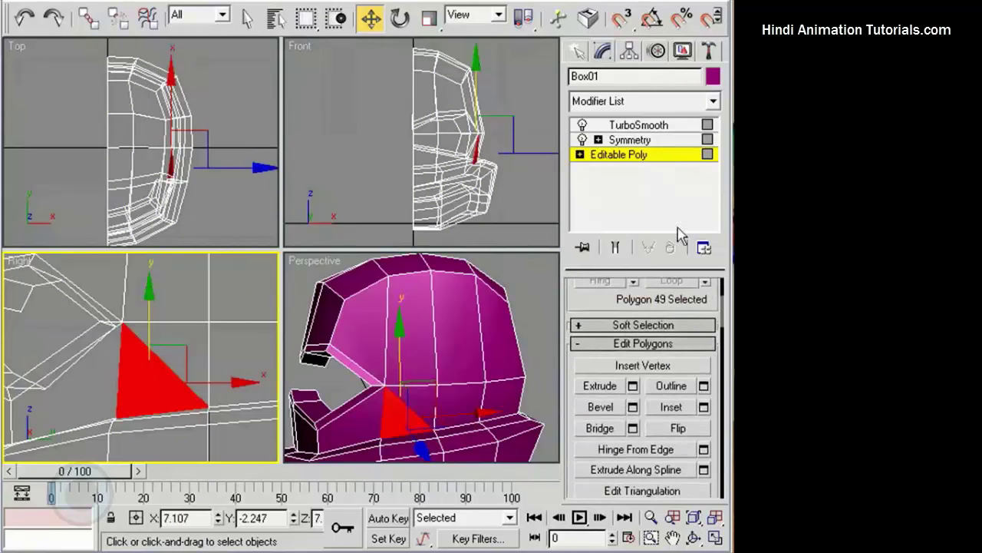
left_click(633, 407)
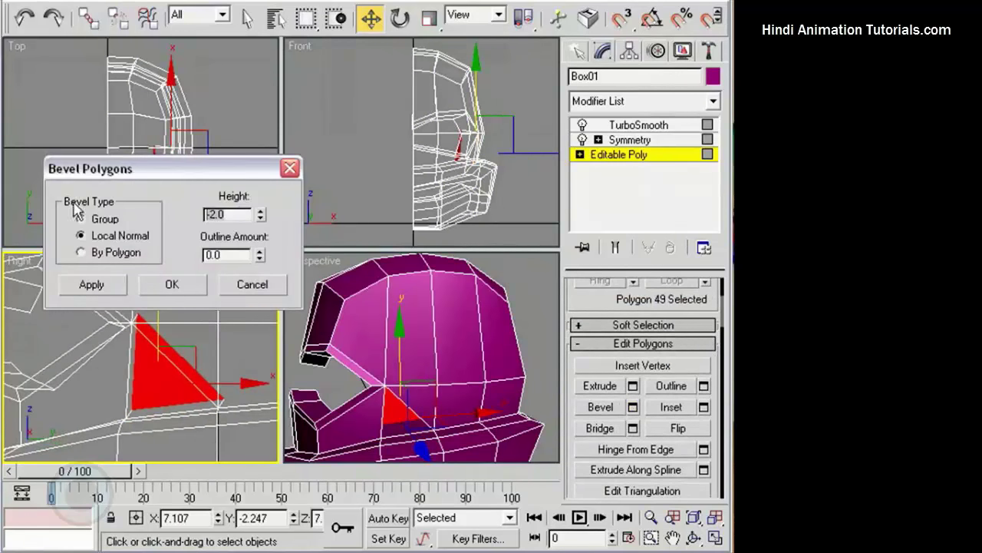
type("0")
left_click_drag(234, 256, 142, 247)
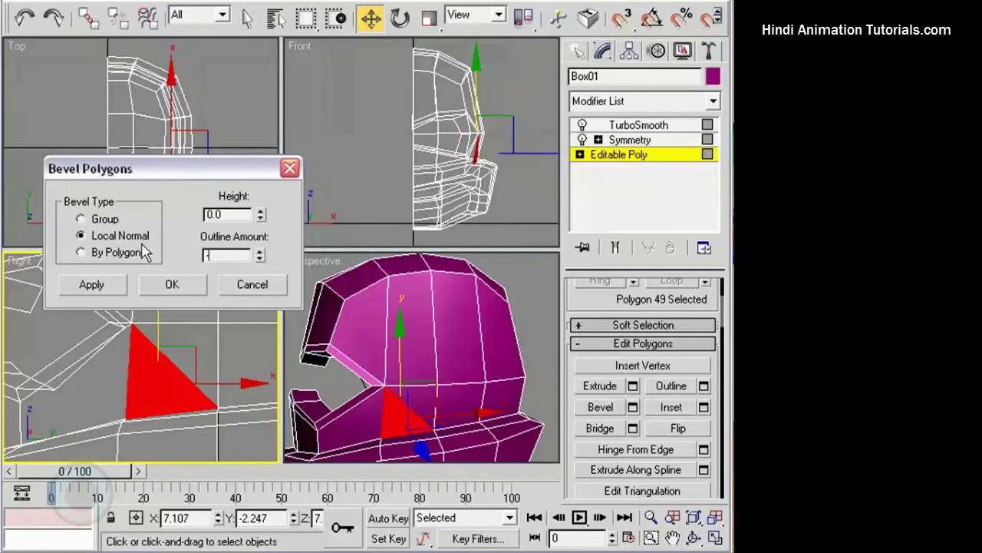
left_click(123, 284)
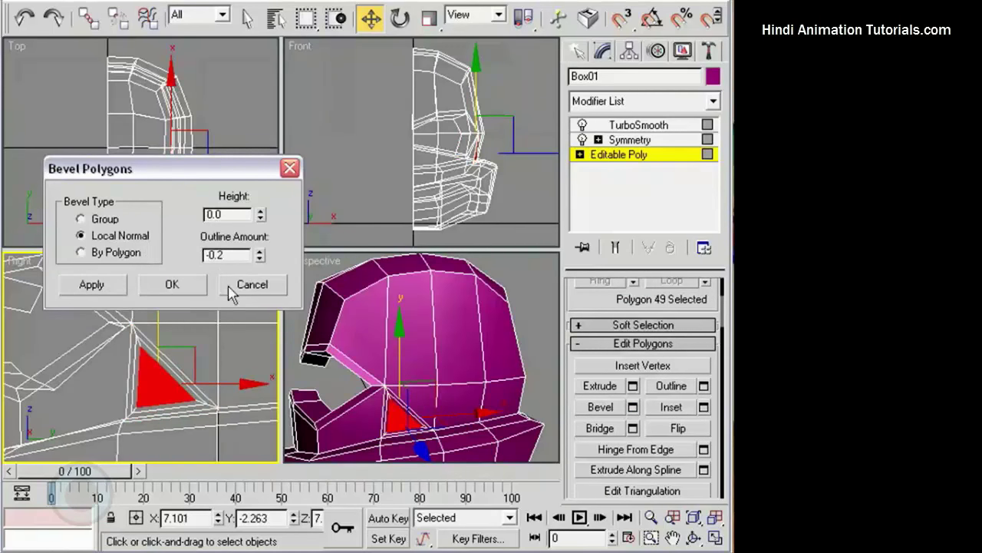
- Bevel the inset triangle inward with outline amount 0, and move it slightly deeper into the helmet along X
left_click(230, 216)
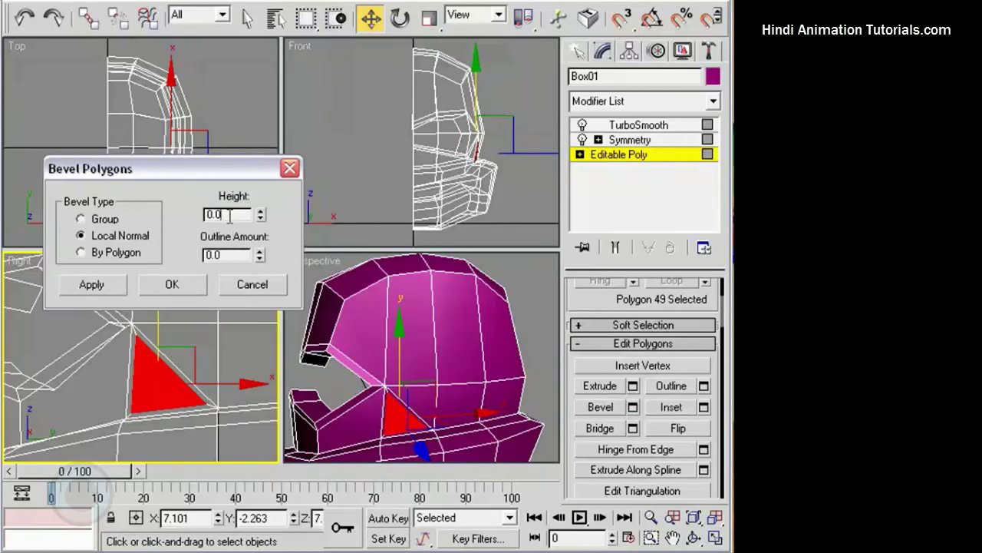
left_click(176, 281)
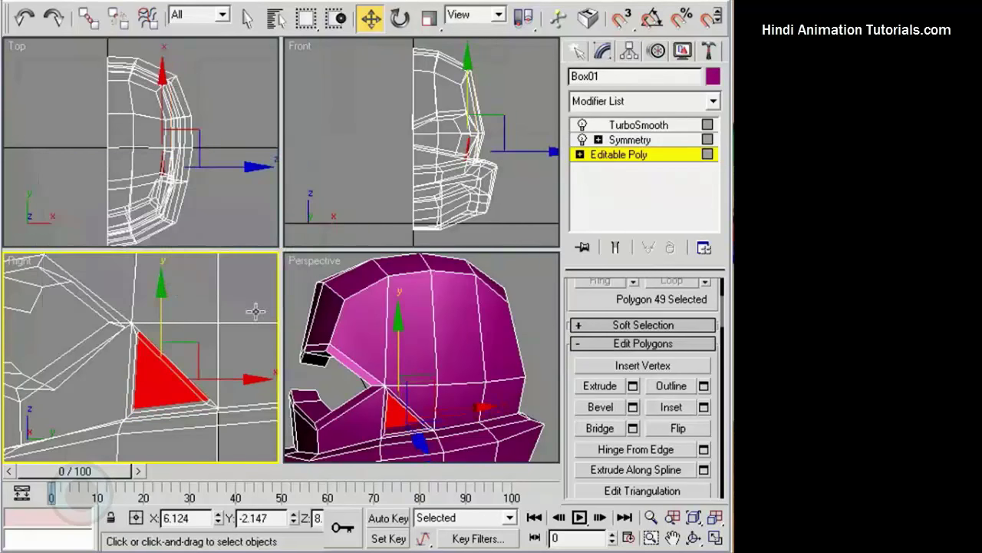
middle_click_drag(377, 342, 460, 405, "alt")
left_click_drag(492, 411, 484, 409)
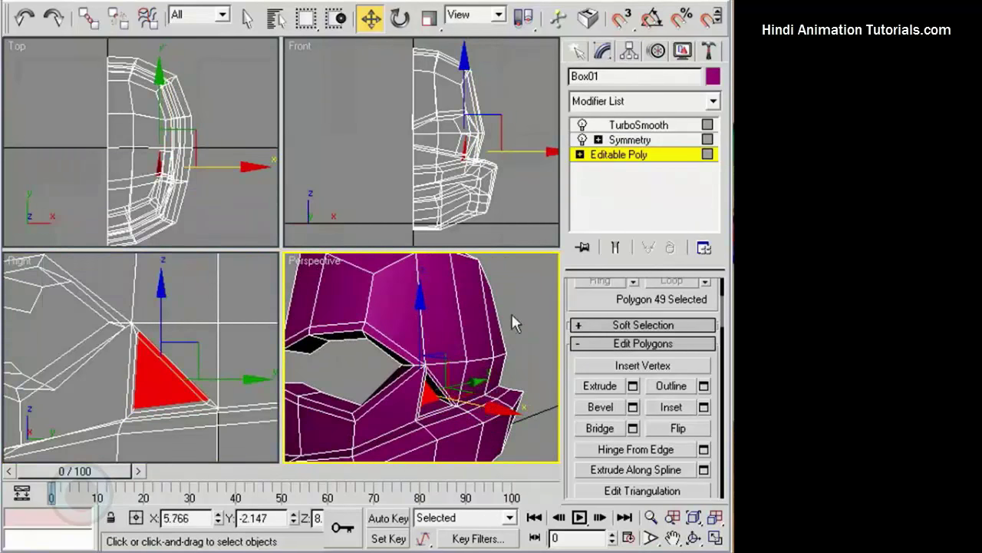
- Leave polygon editing, deselect the helmet to check its smoothed form with the side recess, and hide edged faces
left_click(512, 314)
left_click(599, 174)
left_click(519, 330)
mouse_move(494, 361)
middle_mouse_down("alt")
mouse_move(455, 334)
mouse_move(491, 342)
middle_mouse_up("alt")
scroll(491, 343, "down", 3)
middle_click_drag(414, 356, 550, 370, "alt")
middle_click_drag(449, 336, 335, 351, "alt")
key("F4")
- Try 3 TurboSmooth iterations on the helmet, deselect it, and inspect the surface from the other side
left_click(435, 328)
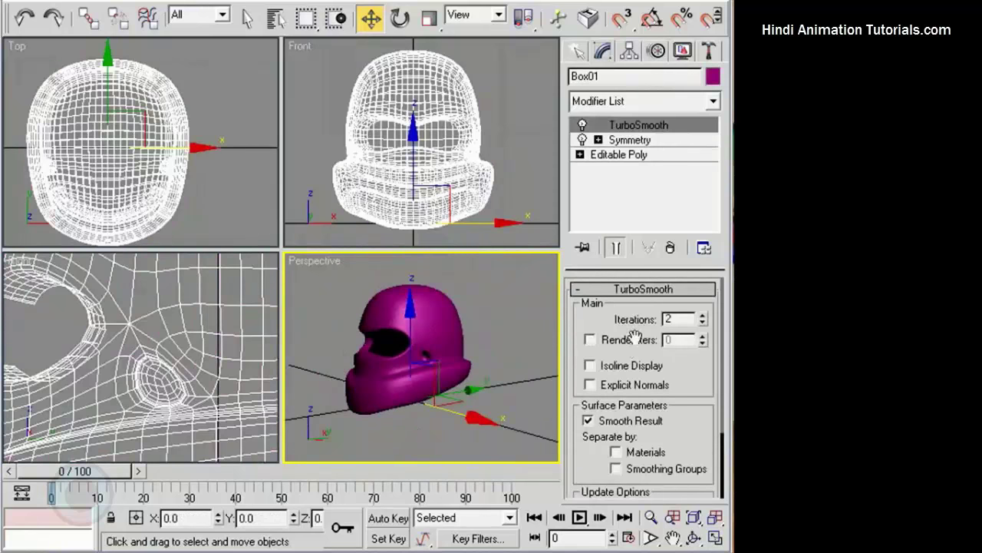
left_click(704, 316)
middle_click_drag(424, 355, 580, 359, "alt")
left_click(471, 323)
scroll(455, 334, "up", 5)
scroll(579, 359, "down", 5)
middle_click_drag(499, 364, 515, 351, "alt")
- Reduce the helmet's TurboSmooth iterations to 1, deselect it, and inspect the result in the maximized Perspective view
left_click(432, 319)
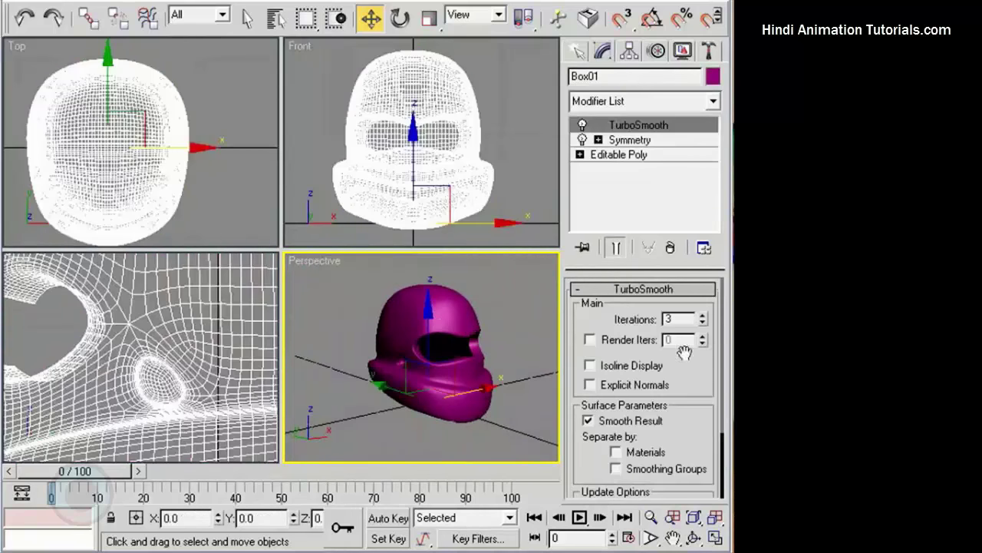
left_click(703, 323)
left_click(703, 323)
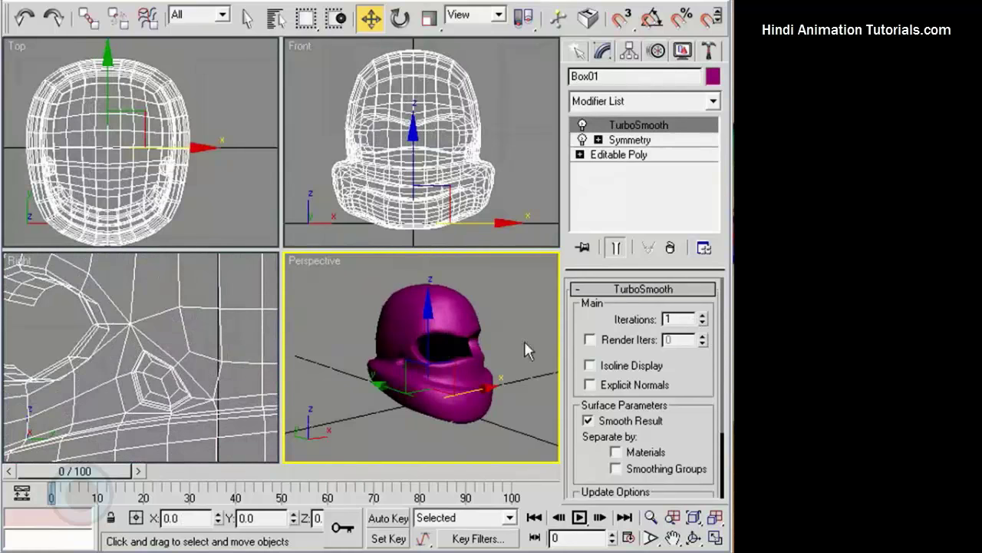
middle_click_drag(524, 343, 426, 336, "alt")
left_click(480, 329)
scroll(473, 331, "up", 4)
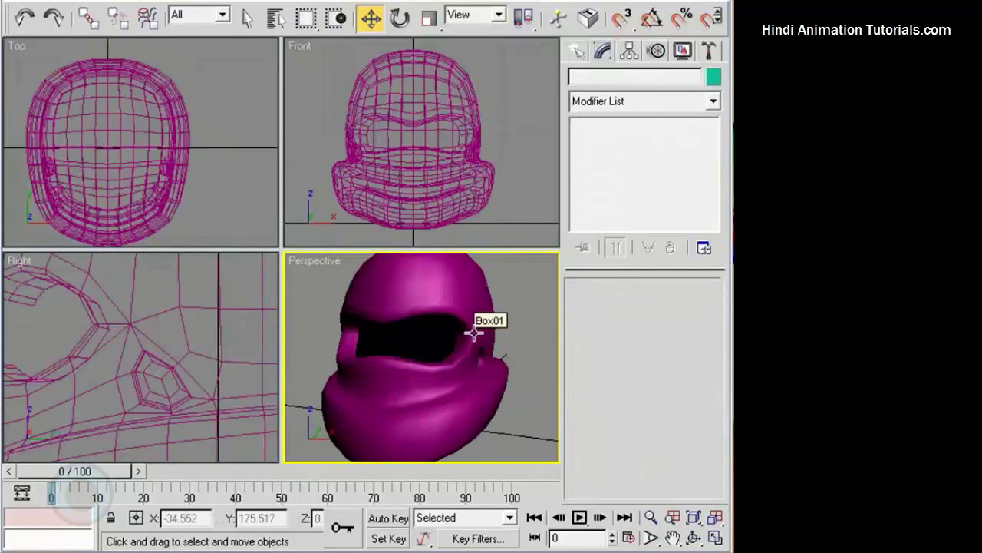
key("alt+w")
middle_click_drag(416, 275, 473, 279)
scroll(433, 279, "down", 4)
- Set the helmet's TurboSmooth iterations back to 2, deselect it, restore the four-viewport layout, and review the finished model
left_click(367, 202)
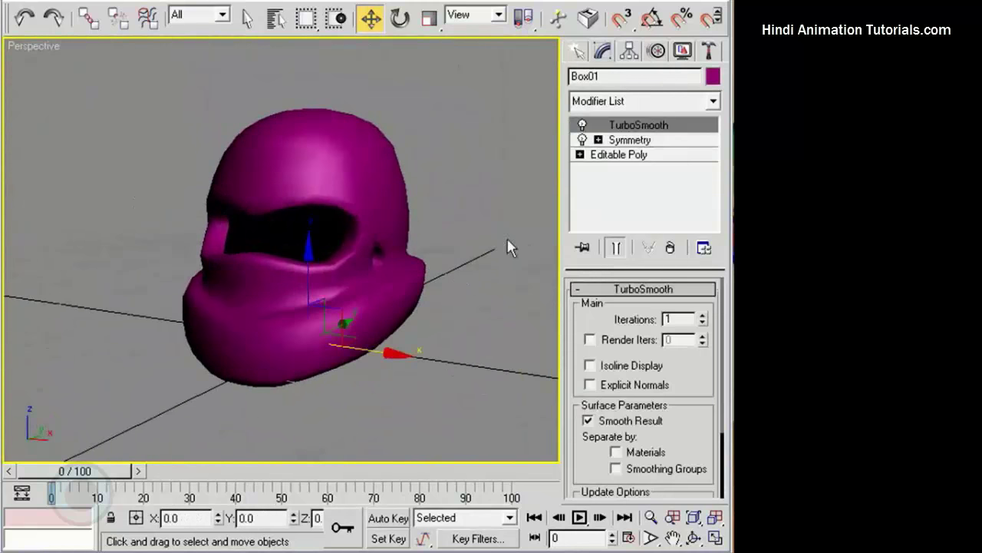
left_click(702, 316)
left_click(493, 308)
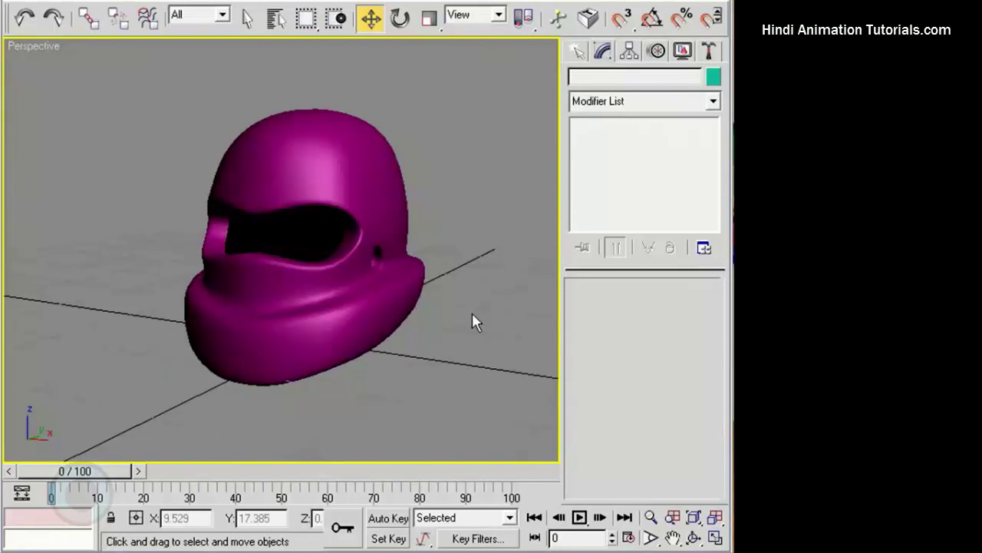
key("alt+w")
middle_click_drag(498, 335, 406, 343, "alt")
middle_click_drag(406, 343, 303, 343, "alt")
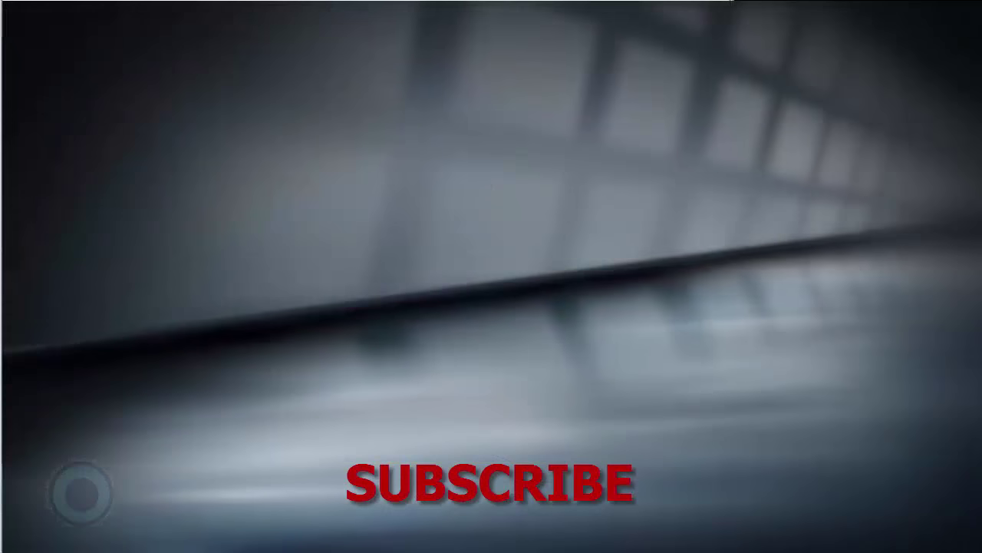